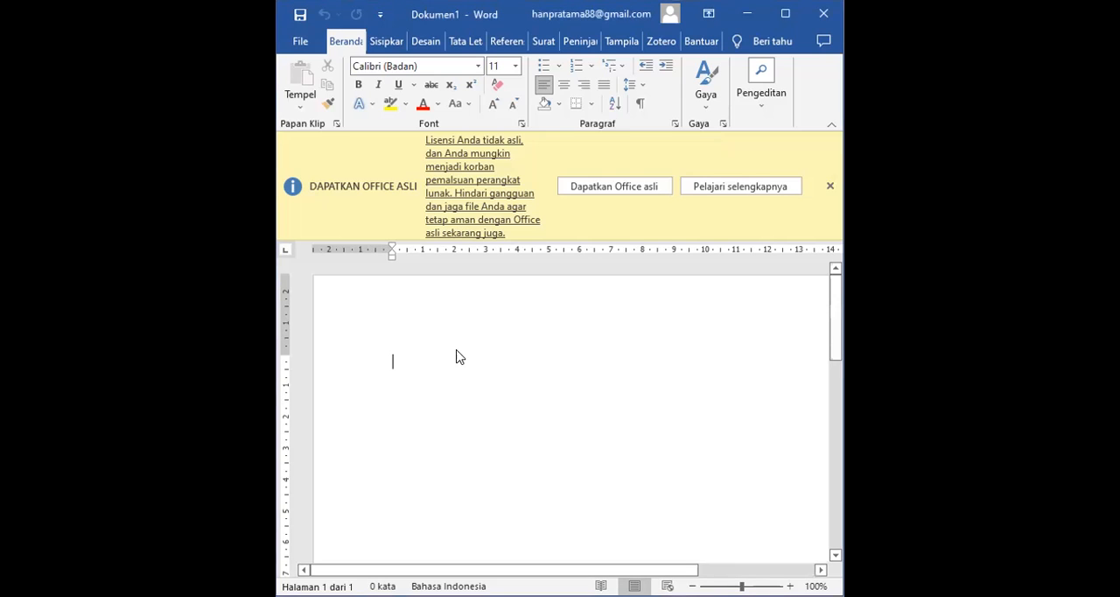
# - Begin the first paragraph with the text "Manajemen SDM pada PNS telah menggunakan sistem merit"
pyautogui.write('Man')
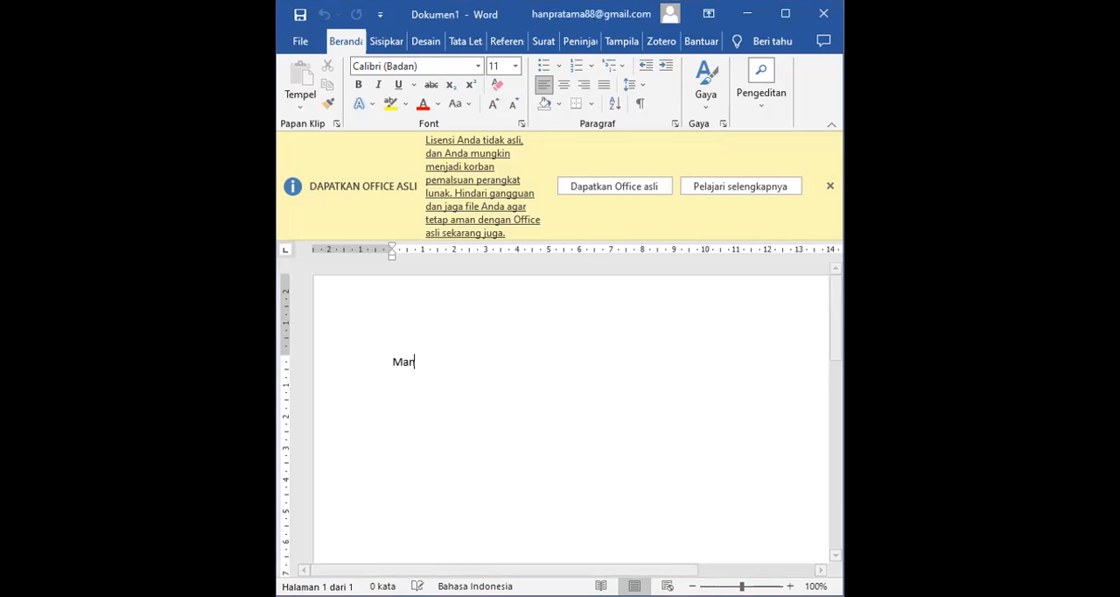
pyautogui.write('ajemen')
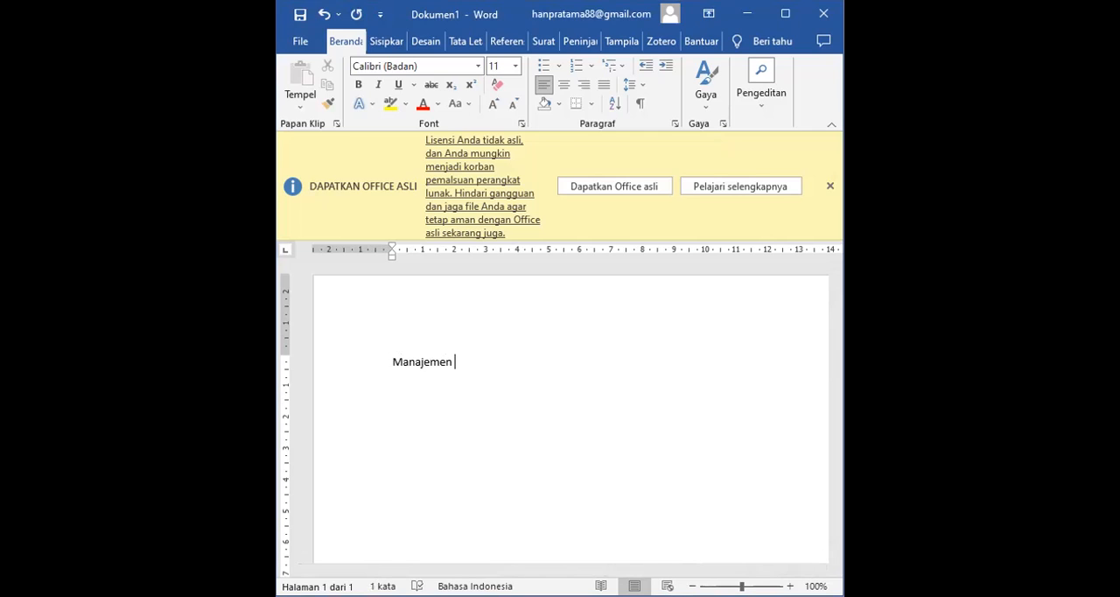
pyautogui.write('SDM pada PNS telah mengg')
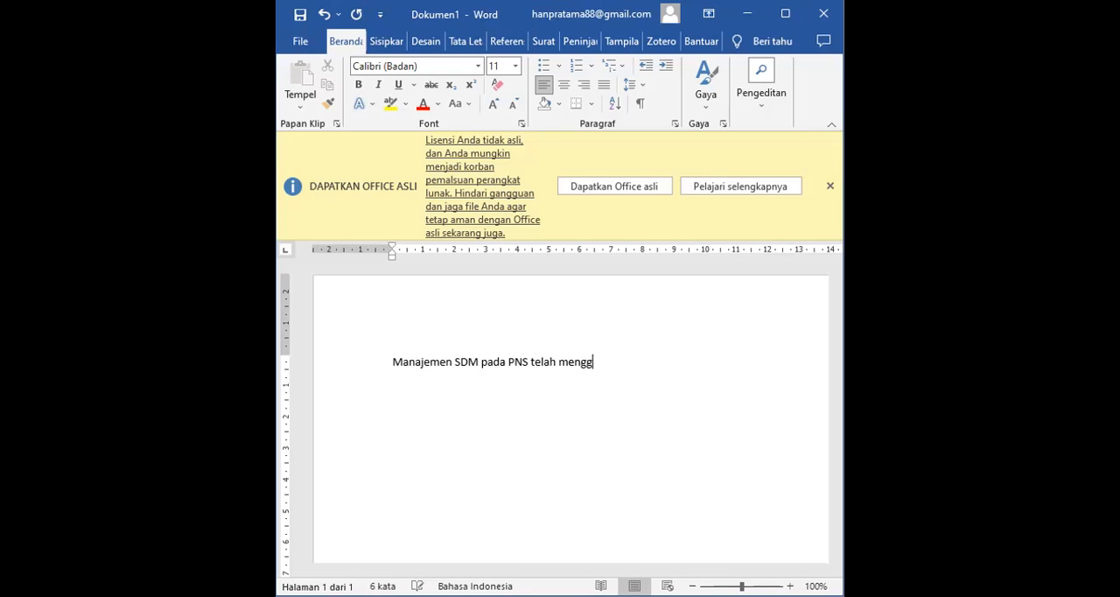
pyautogui.write('unakan sistem merit')
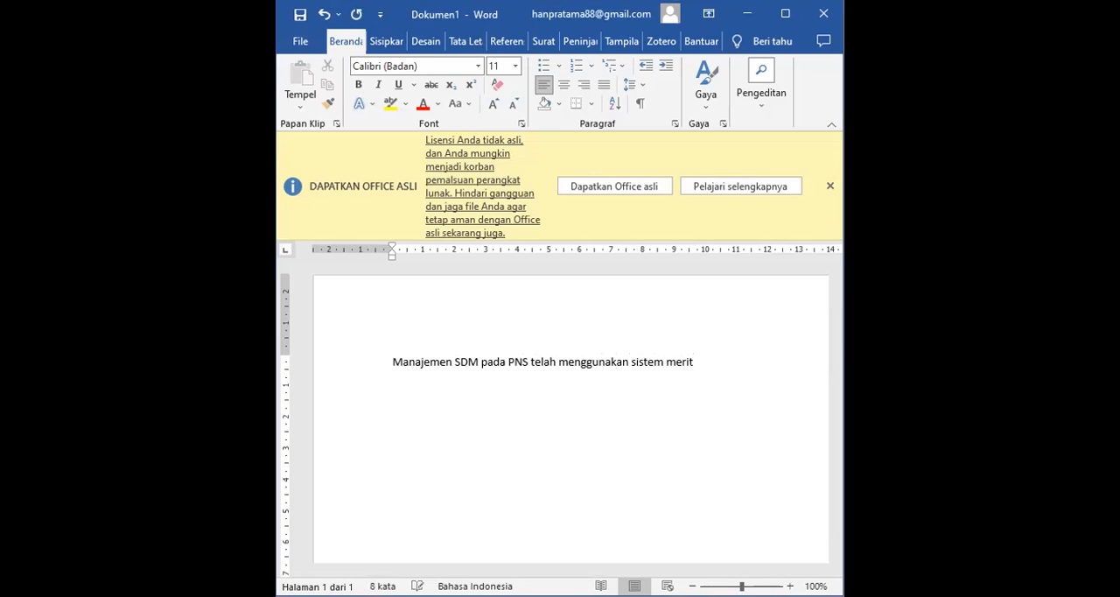
pyautogui.write(', transparansi dan o')
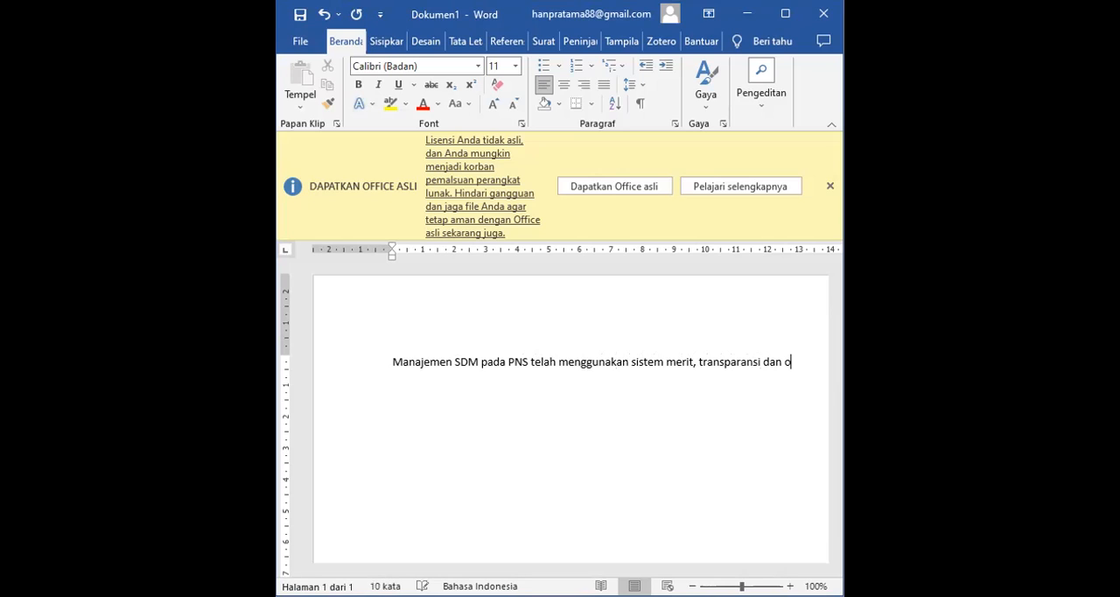
pyautogui.write('bjektivitas ')
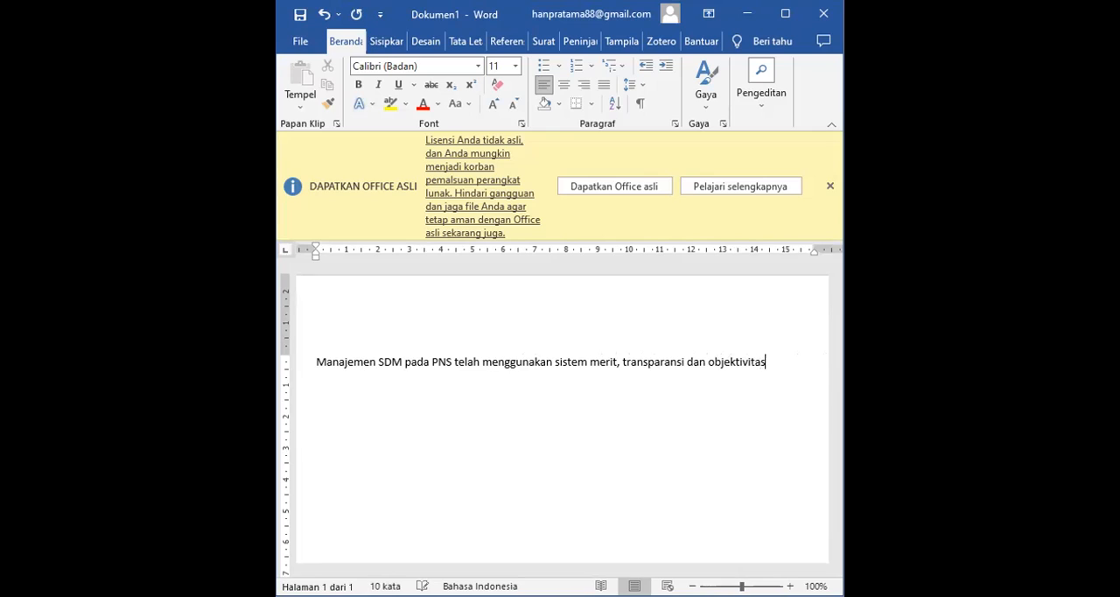
pyautogui.write('untuk')
pyautogui.write(' mendukung ')
pyautogui.write('terwuju')
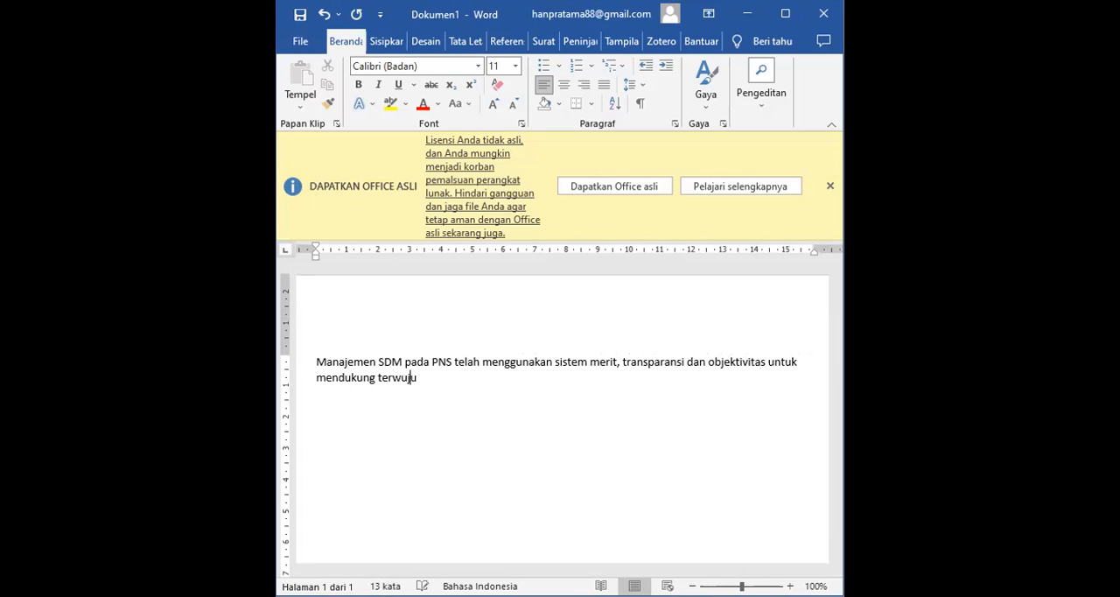
pyautogui.write('dnya PNS yang kompeten dan ')
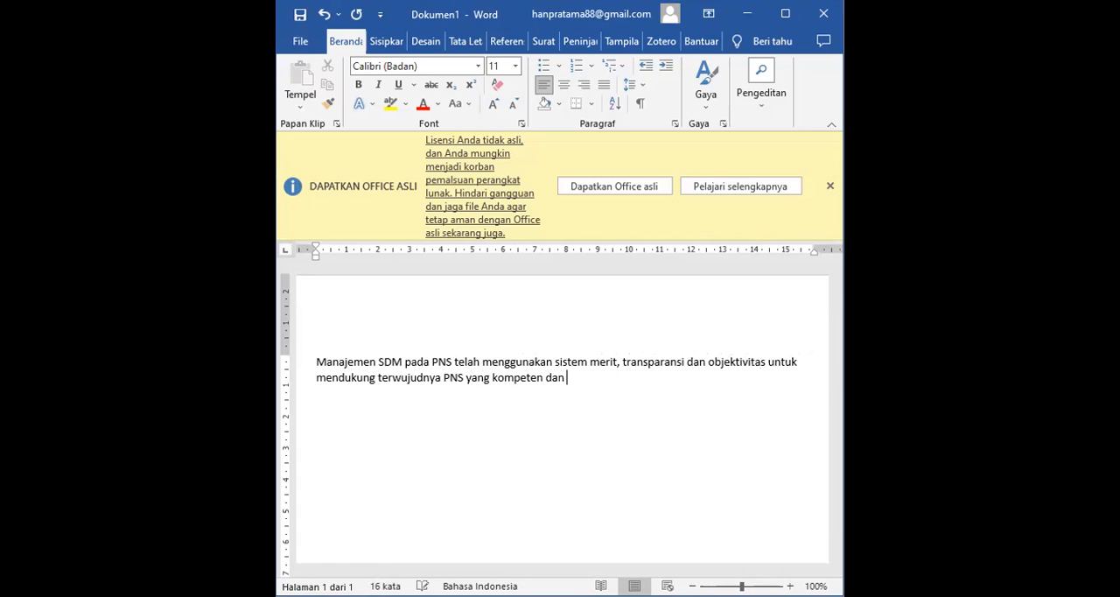
pyautogui.write('profesional')
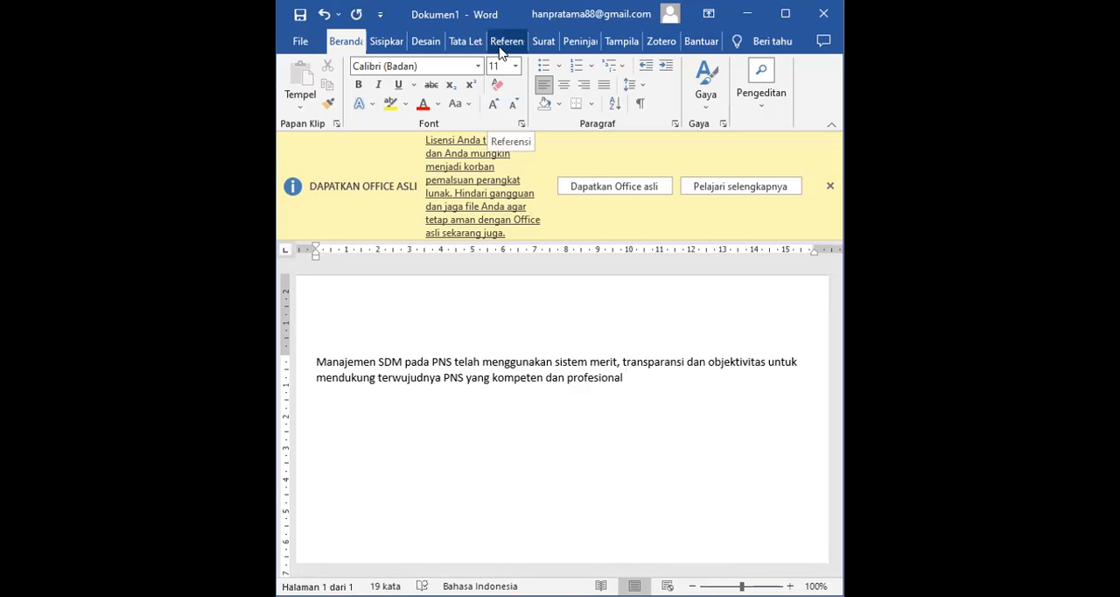
# - Complete the sentence's wording with "untuk mendukung terwujudnya PNS yang kompeten dan profesional", leaving no trailing space
pyautogui.press('BackSpace')
# - Start a new citation source after "profesional" and set its source type to Artikel Jurnal
pyautogui.click(511, 46)
pyautogui.click(543, 96)
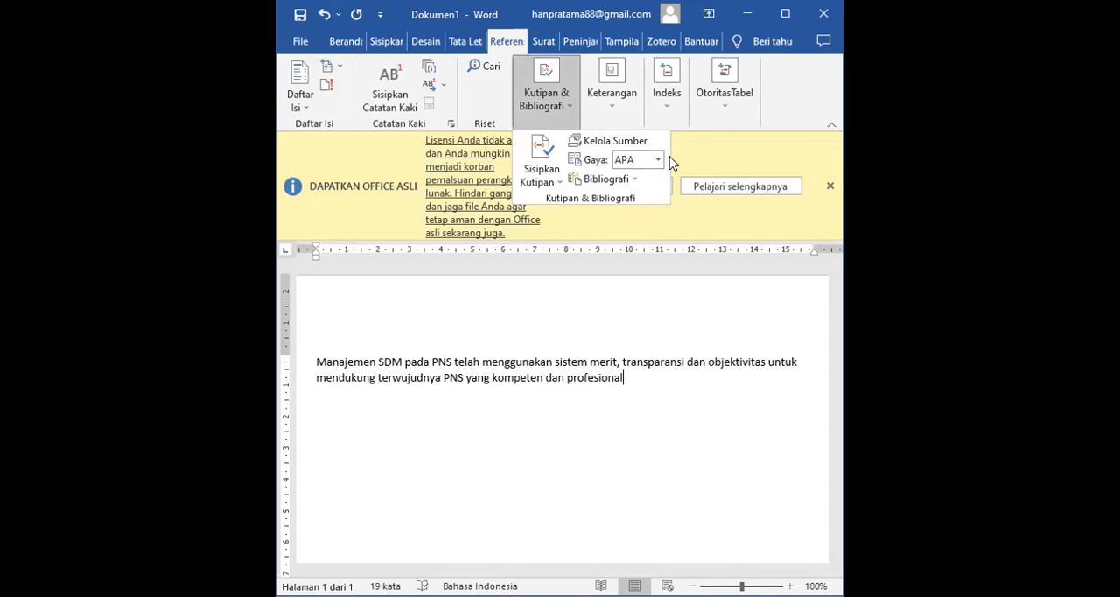
pyautogui.click(554, 182)
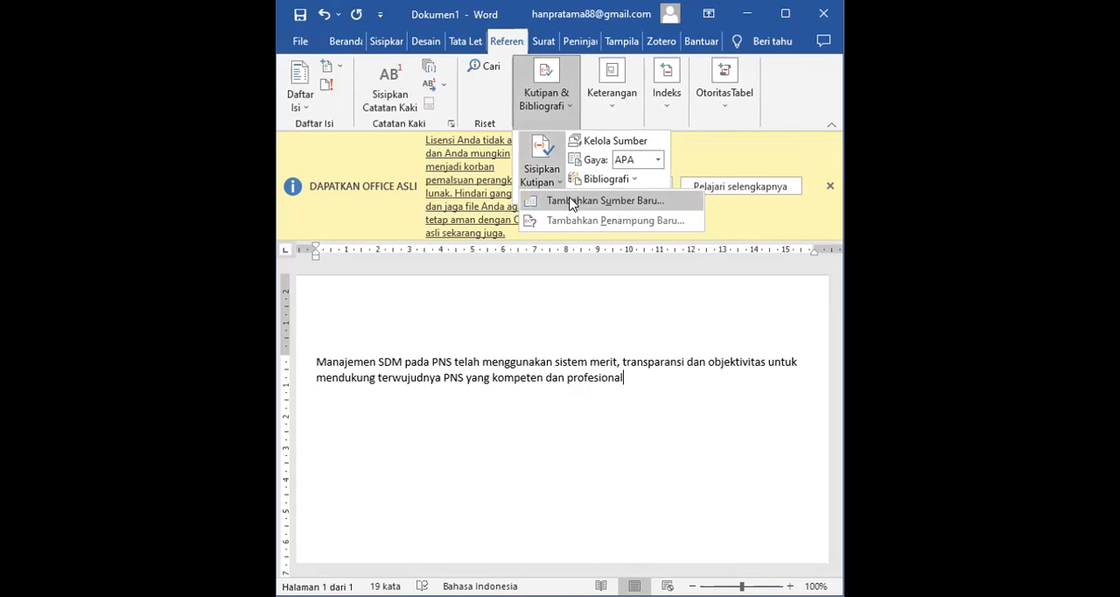
pyautogui.click(569, 201)
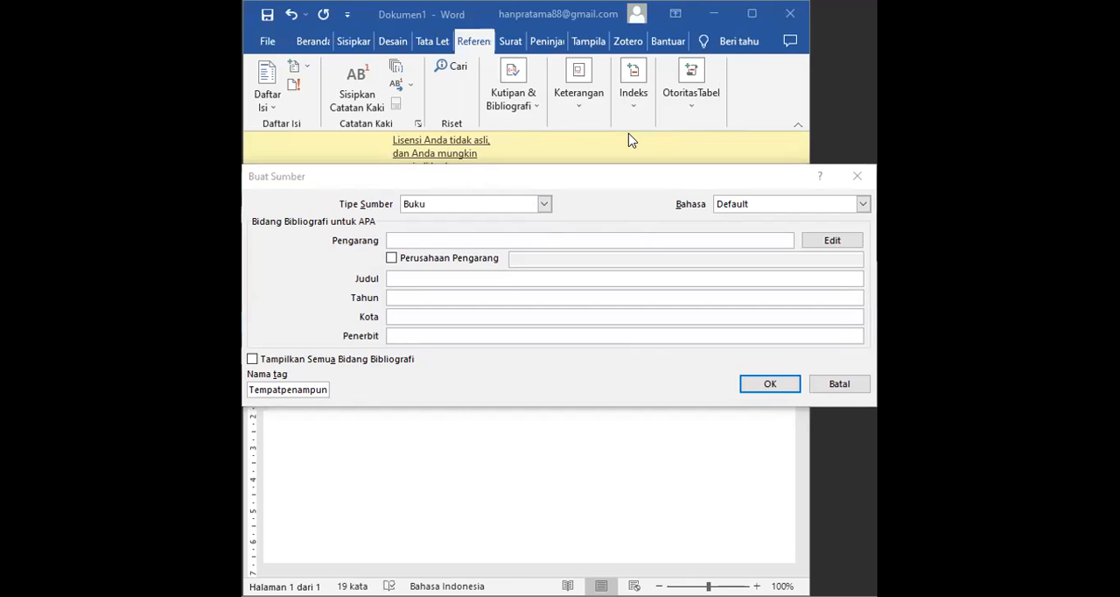
pyautogui.click(544, 207)
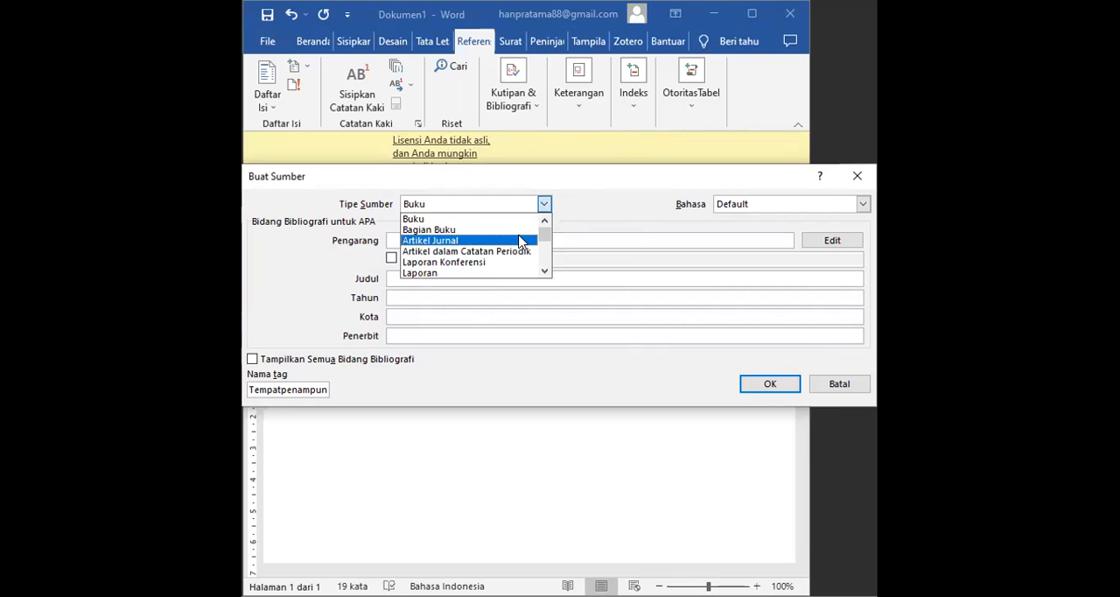
pyautogui.click(544, 208)
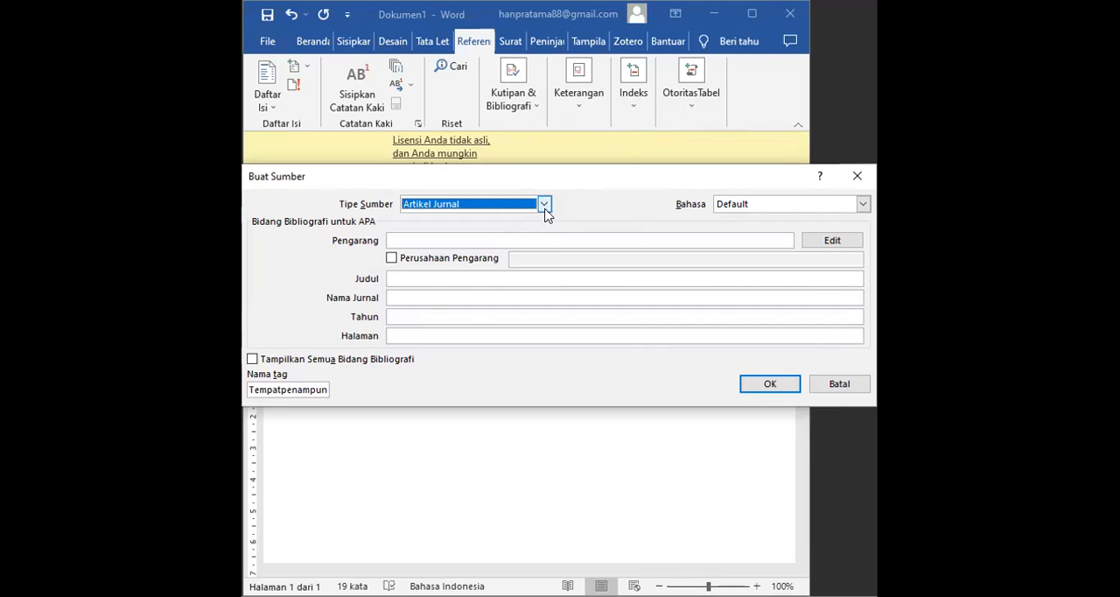
pyautogui.click(544, 208)
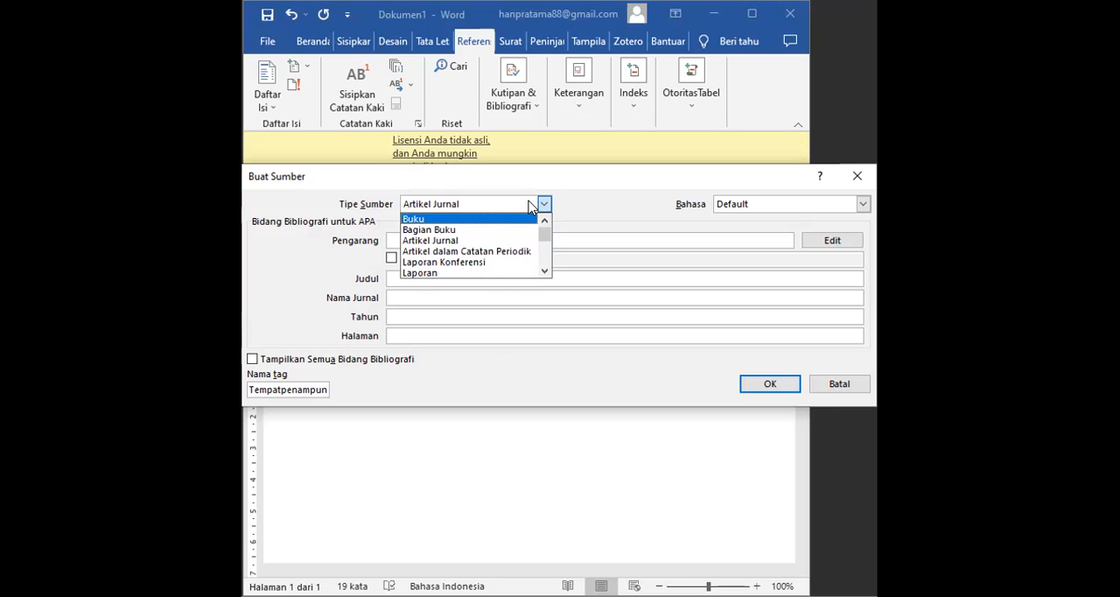
pyautogui.click(530, 206)
# - Enter the author's full name for the journal article source, without a trailing comma
pyautogui.click(506, 242)
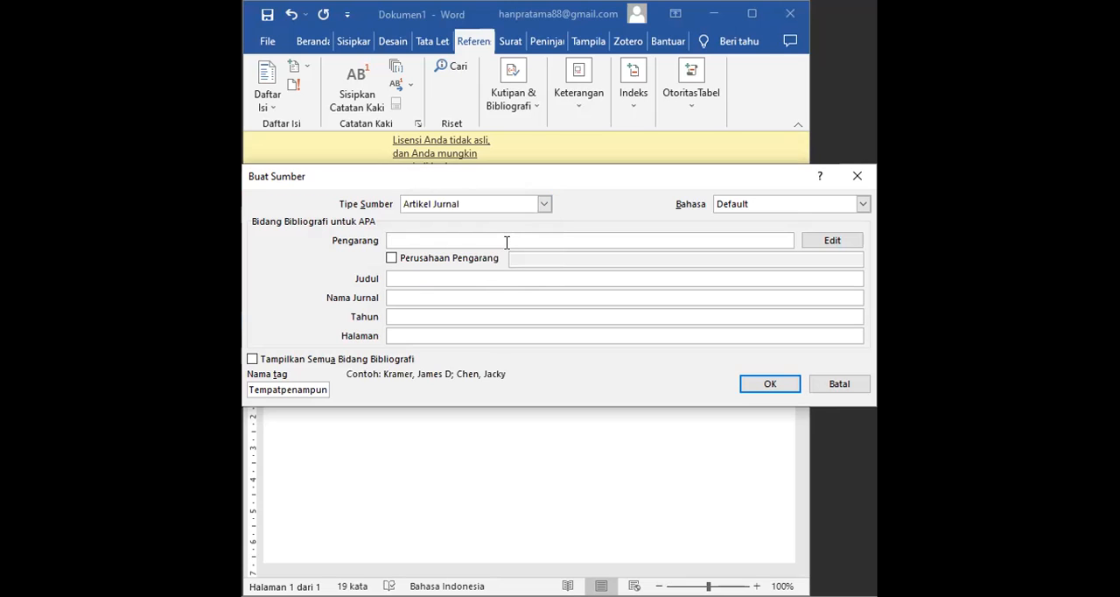
pyautogui.write('Ari ')
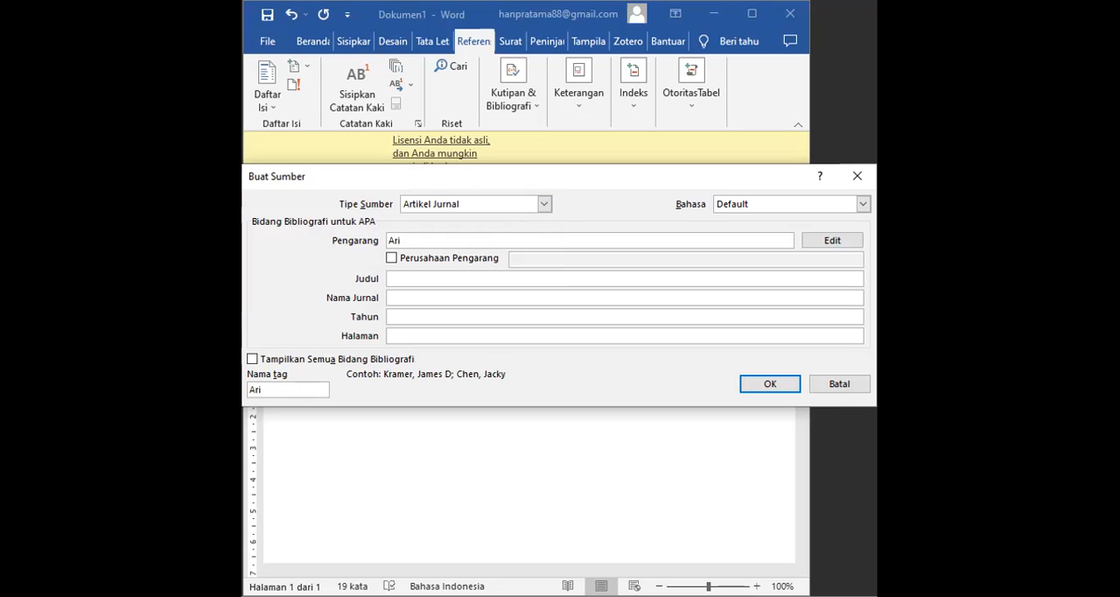
pyautogui.write('Sulistyorini,')
pyautogui.press('BackSpace')
# - Paste the copied article title ending in "KOMPETENSI ASN DI BADAN KEPEGAWAIAN, PENDIDIKAN" and the journal name "Jurnal Jendela Inovasi Daerah" into the source
pyautogui.click(401, 277)
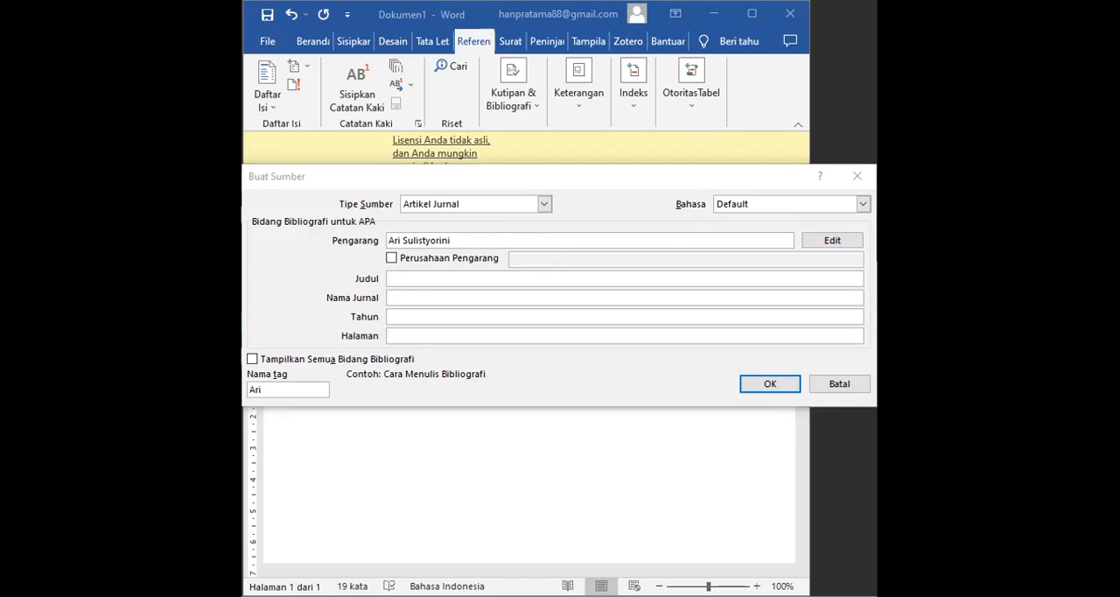
pyautogui.click(510, 277)
pyautogui.hotkey('ctrl', 'v')
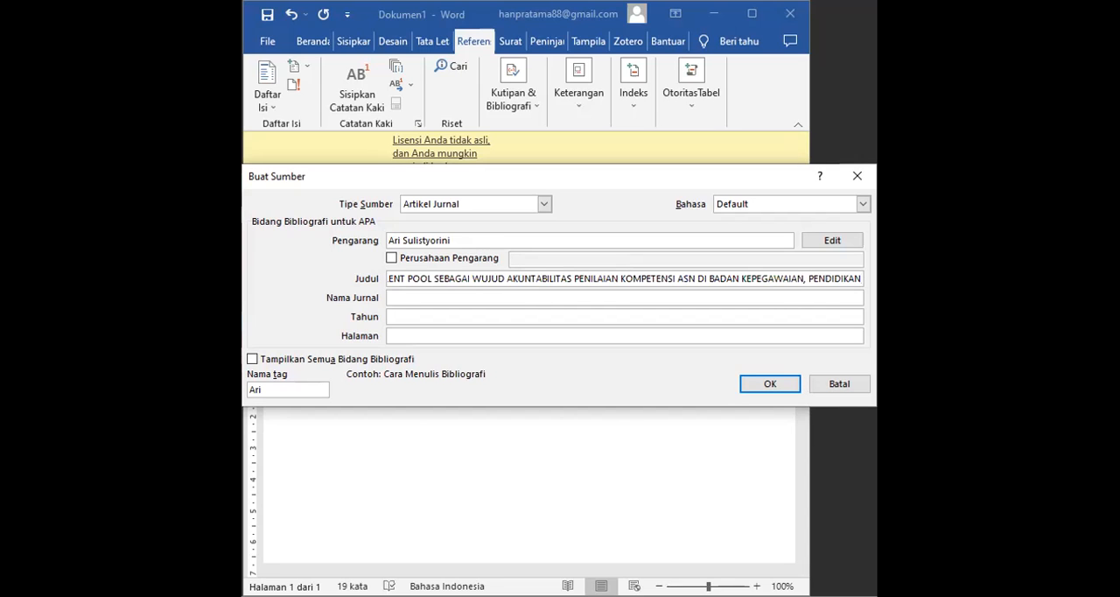
pyautogui.hotkey('alt', 'Tab')
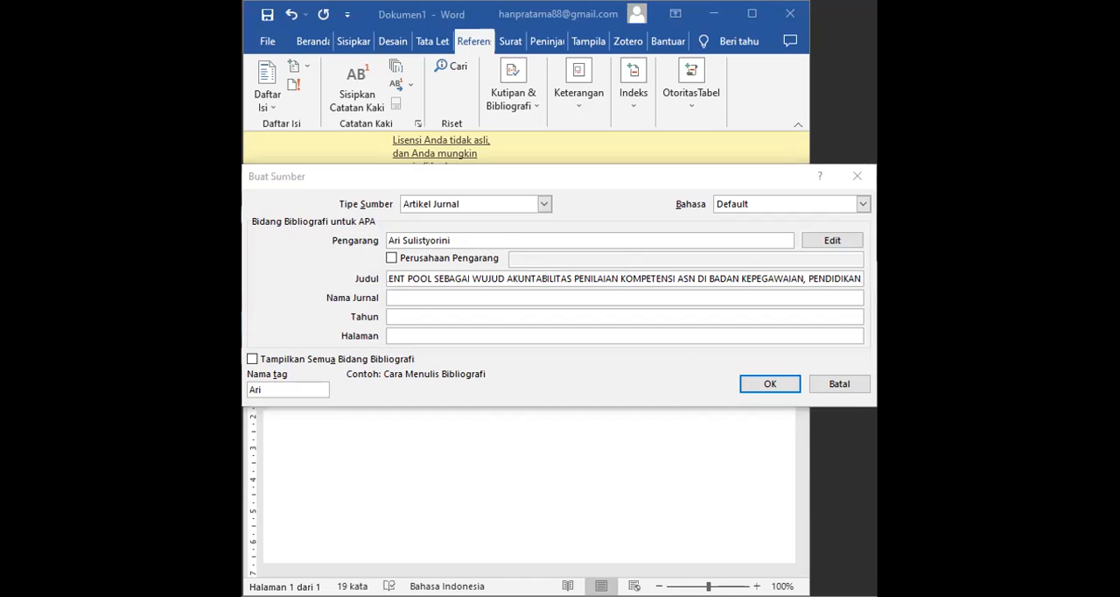
pyautogui.click(415, 292)
pyautogui.write('Jurnal Jendela Inovasi Daerah')
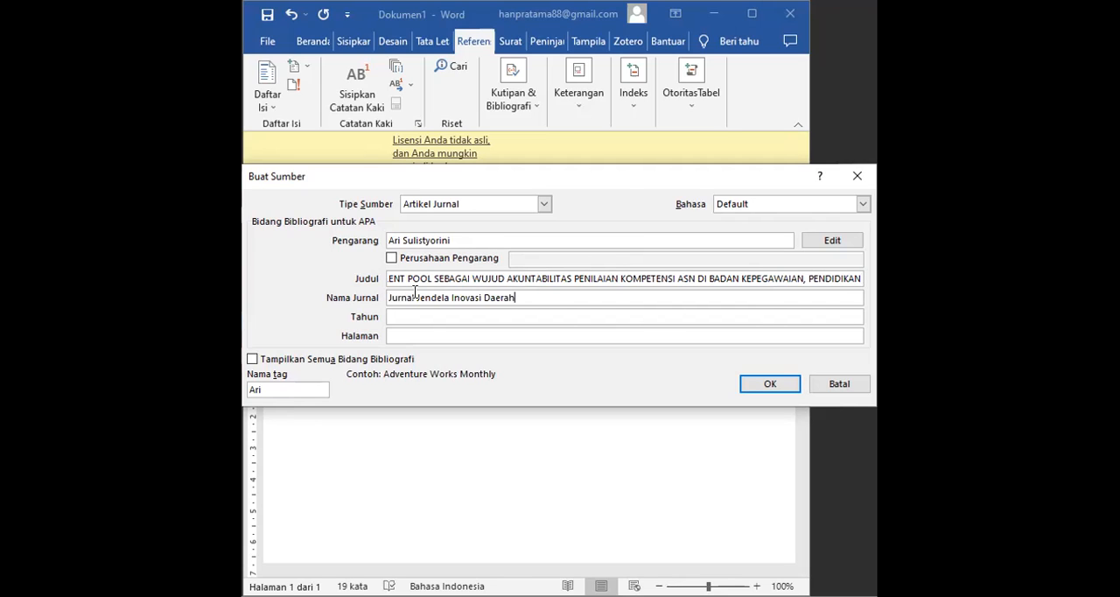
# - Set the source's year to 2018 and its pages to 93-108, and insert the citation
pyautogui.click(420, 316)
pyautogui.write('2018')
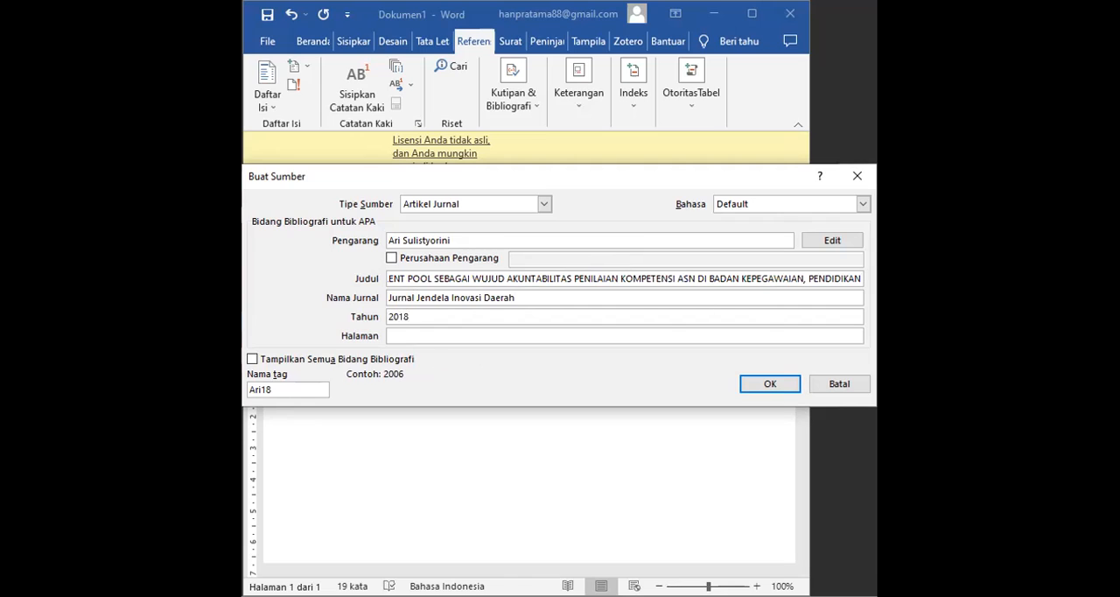
pyautogui.hotkey('alt', 'Tab')
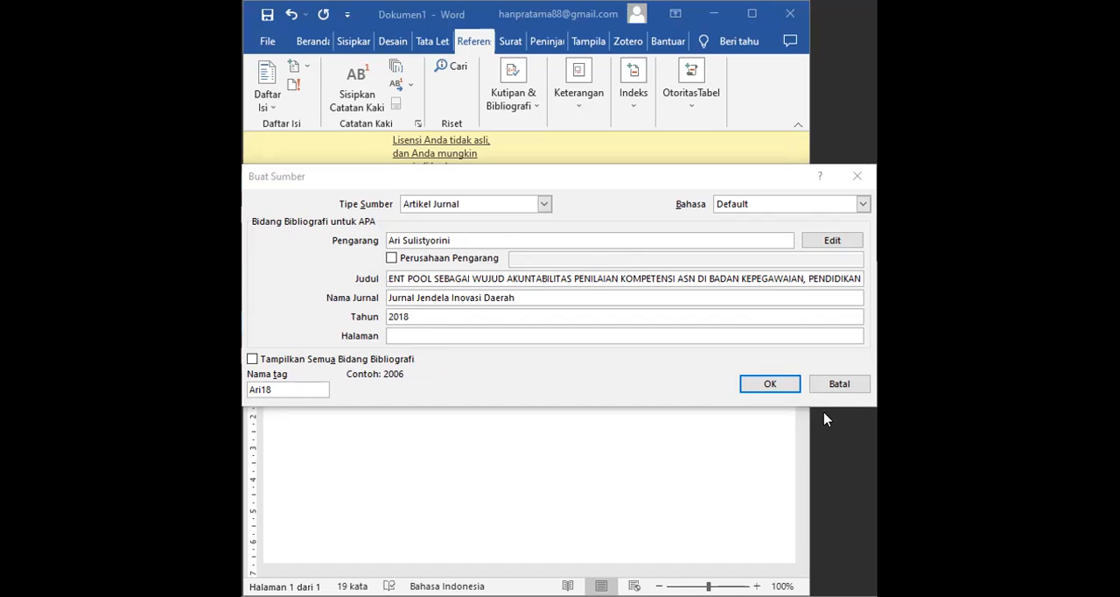
pyautogui.click(544, 333)
pyautogui.write('93-0')
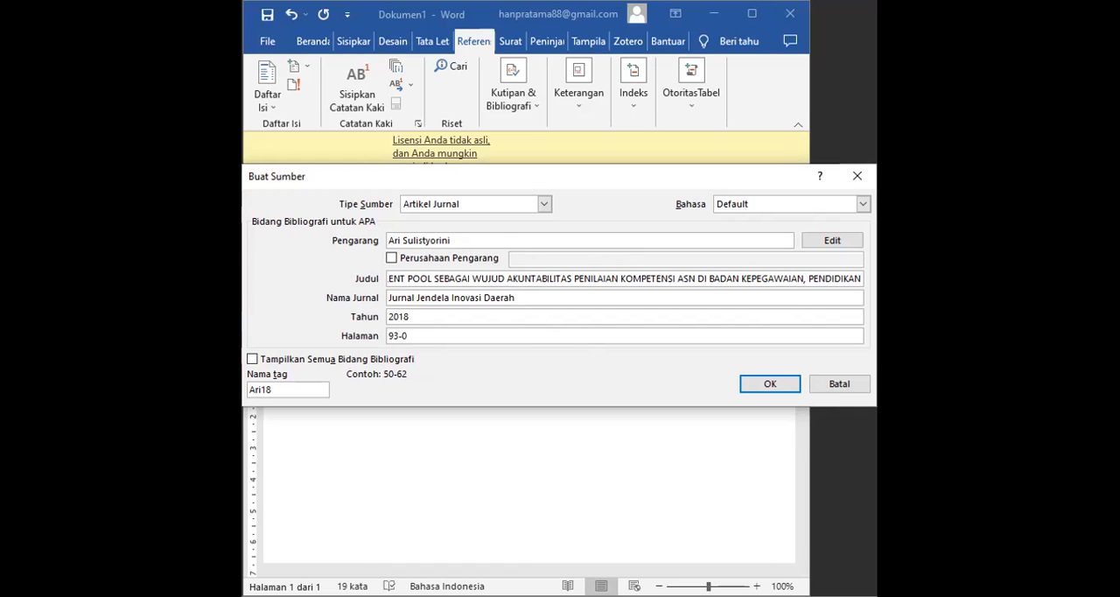
pyautogui.press('BackSpace')
pyautogui.write('108')
pyautogui.click(772, 386)
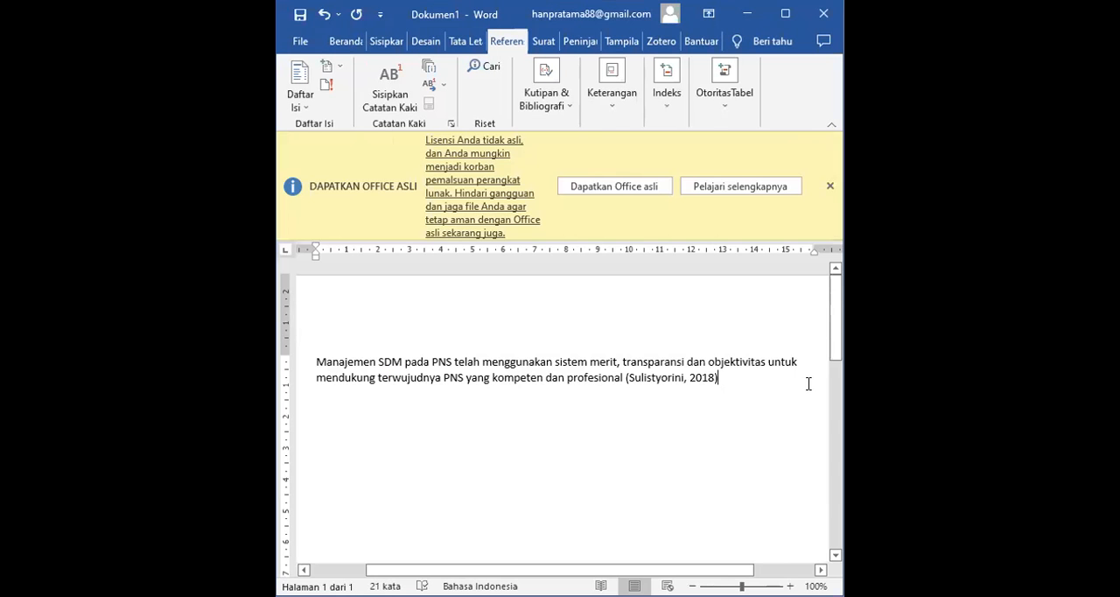
# - End the cited sentence with a period and start a new paragraph reading "Pemerintah perlu mendorong pembangunan kompetensi ASN"
pyautogui.write('.')
pyautogui.press('Return')
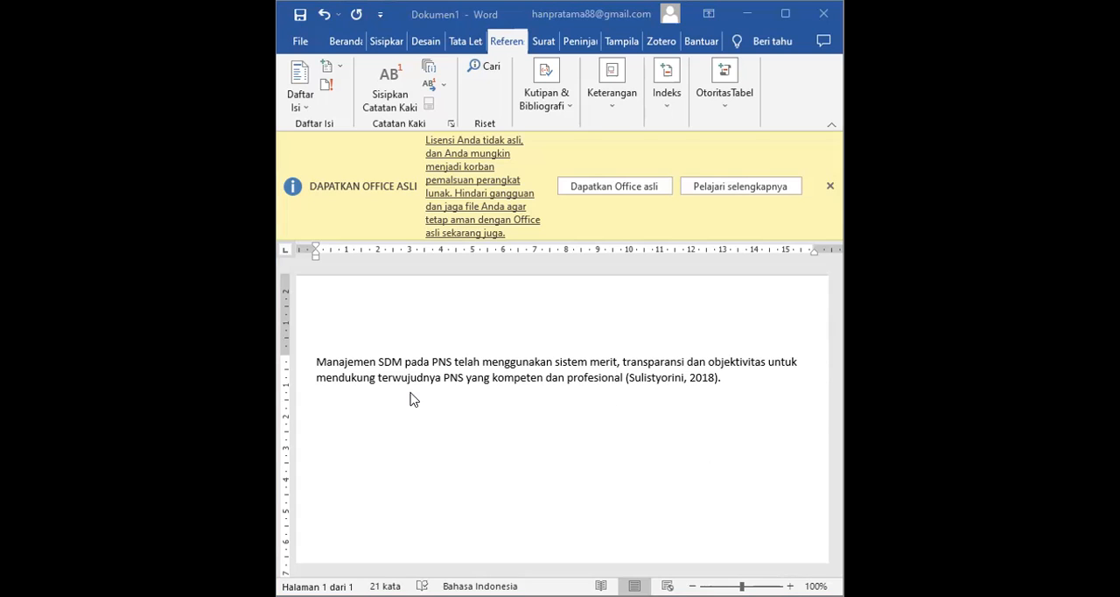
pyautogui.press('Return')
pyautogui.write('P')
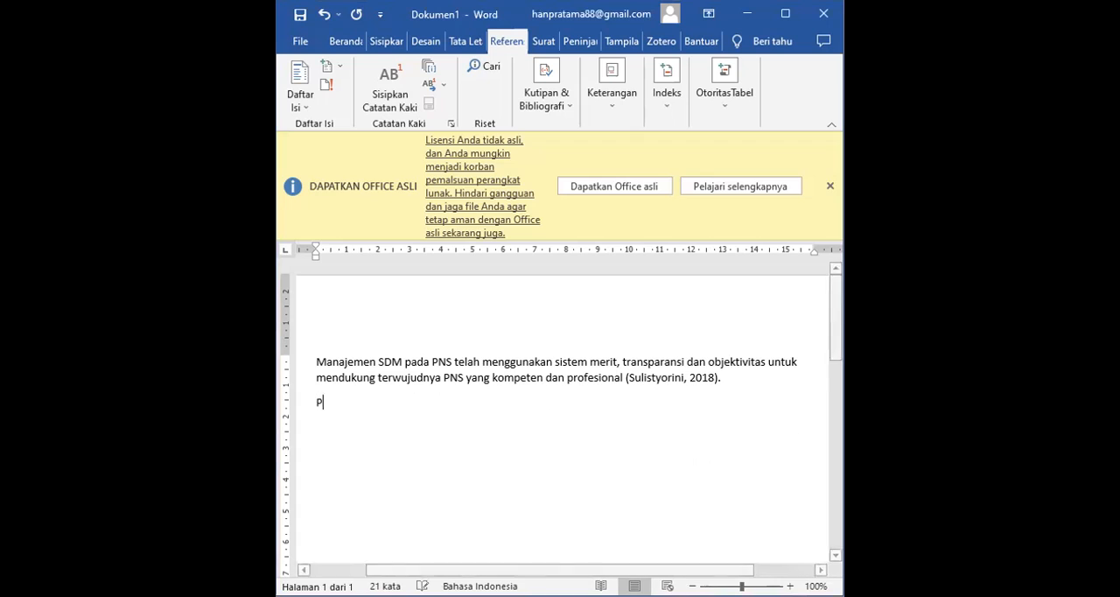
pyautogui.write('emerintah perlu e')
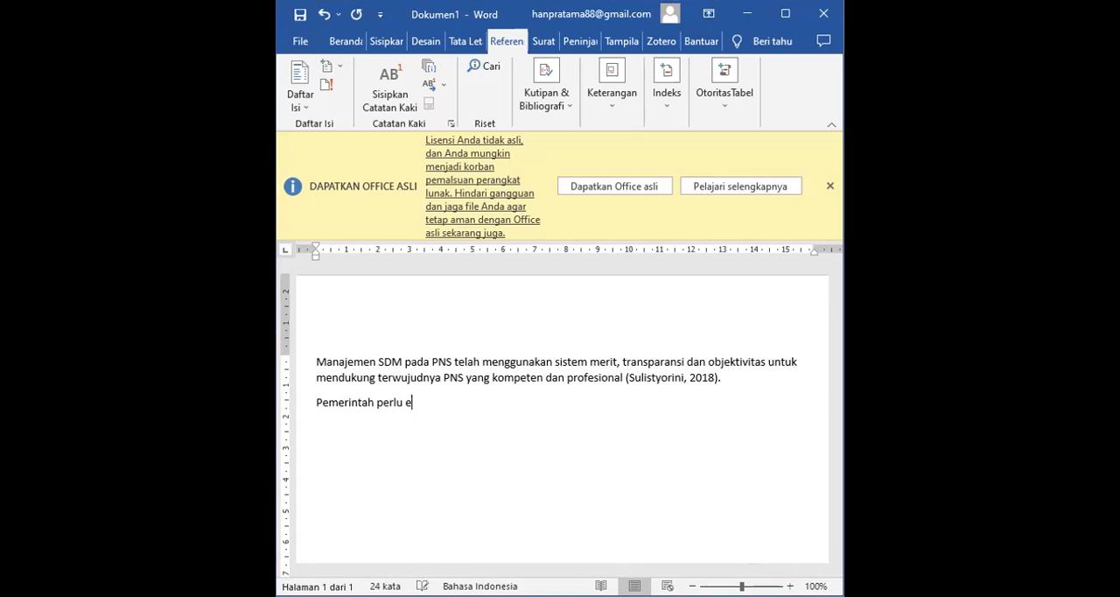
pyautogui.press('BackSpace')
pyautogui.write('mendorong pembangu')
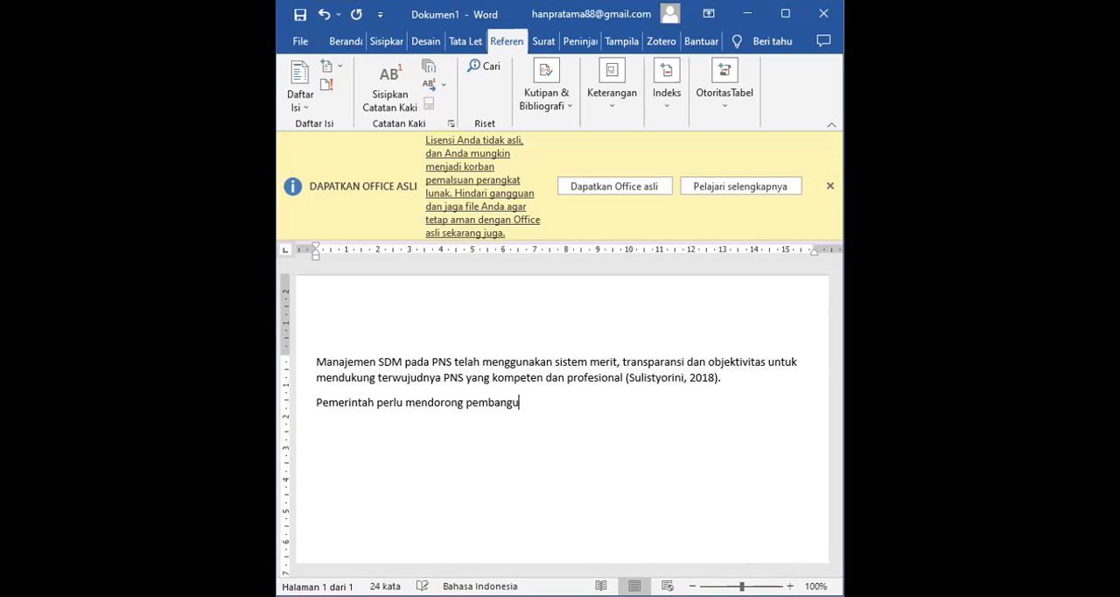
pyautogui.write('nan kompetensi AS')
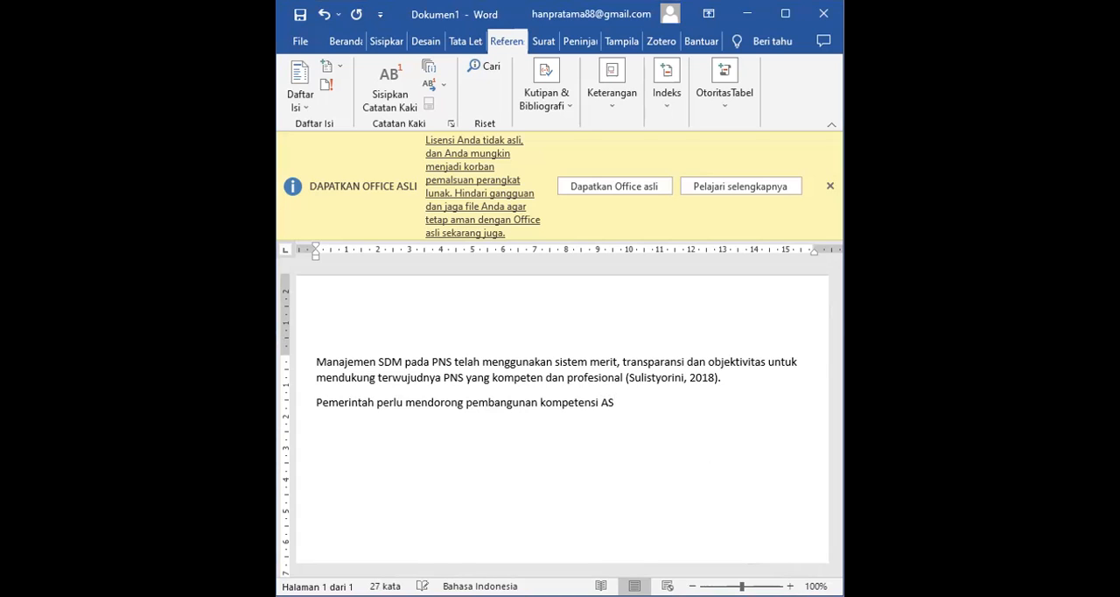
pyautogui.write('N sebagai priorotas n')
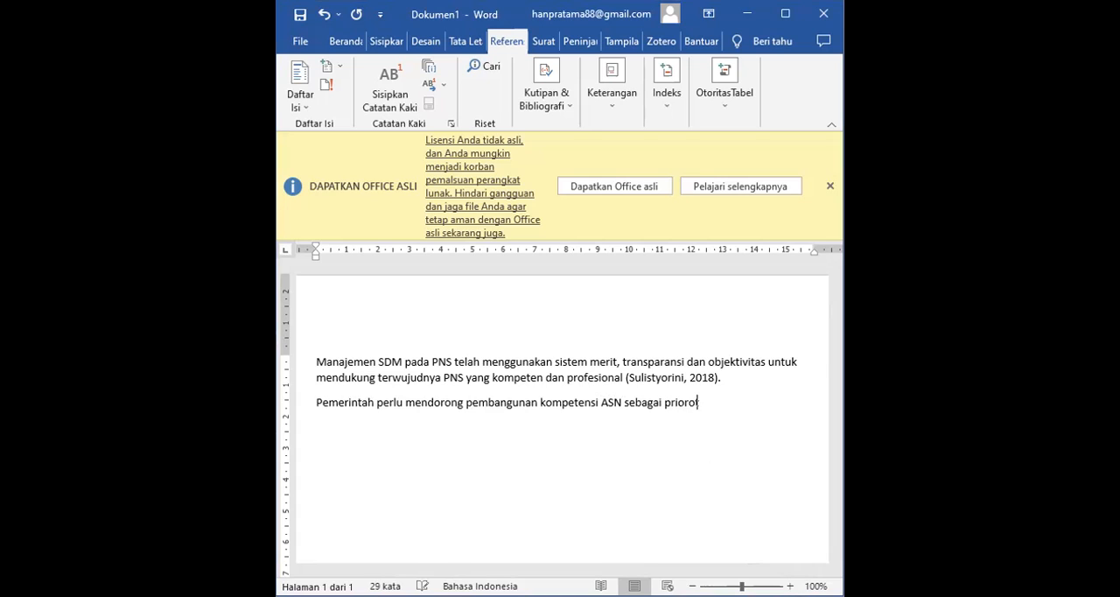
# - Continue the second paragraph with "sebagai prioritas nasional untuk", correcting the misspelled "prioritas"
pyautogui.press('BackSpace')
pyautogui.press('BackSpace')
pyautogui.press('BackSpace')
pyautogui.press('BackSpace')
pyautogui.press('BackSpace')
pyautogui.press('BackSpace')
pyautogui.write('itas nasional untuk')
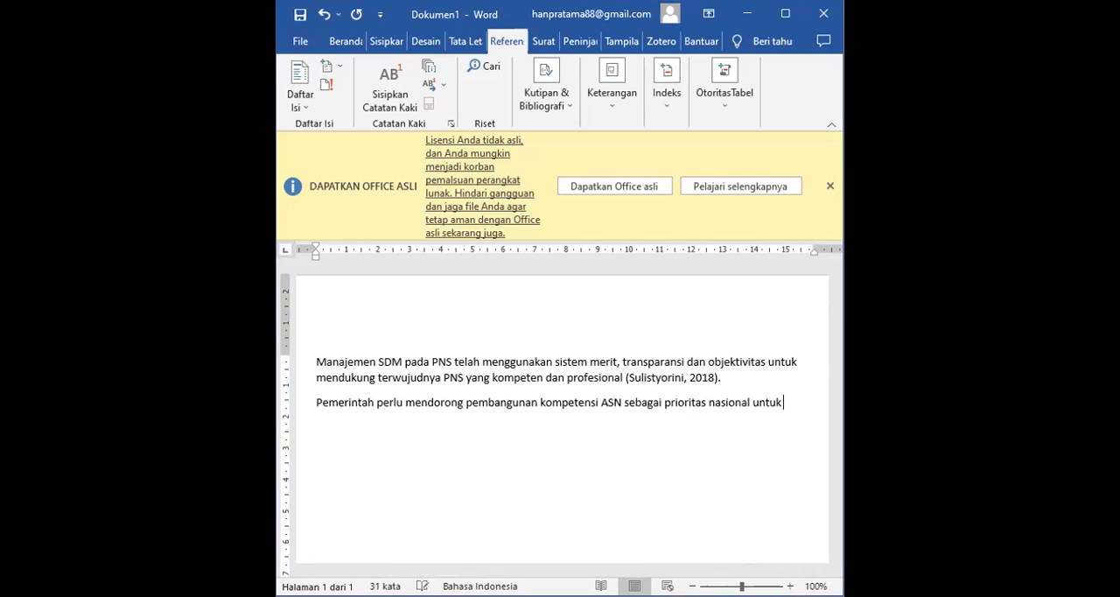
pyautogui.write(' mengiptimalkan')
# - Complete the second paragraph with "mengoptimalkan pelayanan publik", correcting the misspelled verb
pyautogui.press('BackSpace')
pyautogui.press('BackSpace')
pyautogui.press('BackSpace')
pyautogui.press('BackSpace')
pyautogui.press('BackSpace')
pyautogui.press('BackSpace')
pyautogui.press('BackSpace')
pyautogui.press('BackSpace')
pyautogui.press('BackSpace')
pyautogui.press('BackSpace')
pyautogui.write('optimalkan pelay')
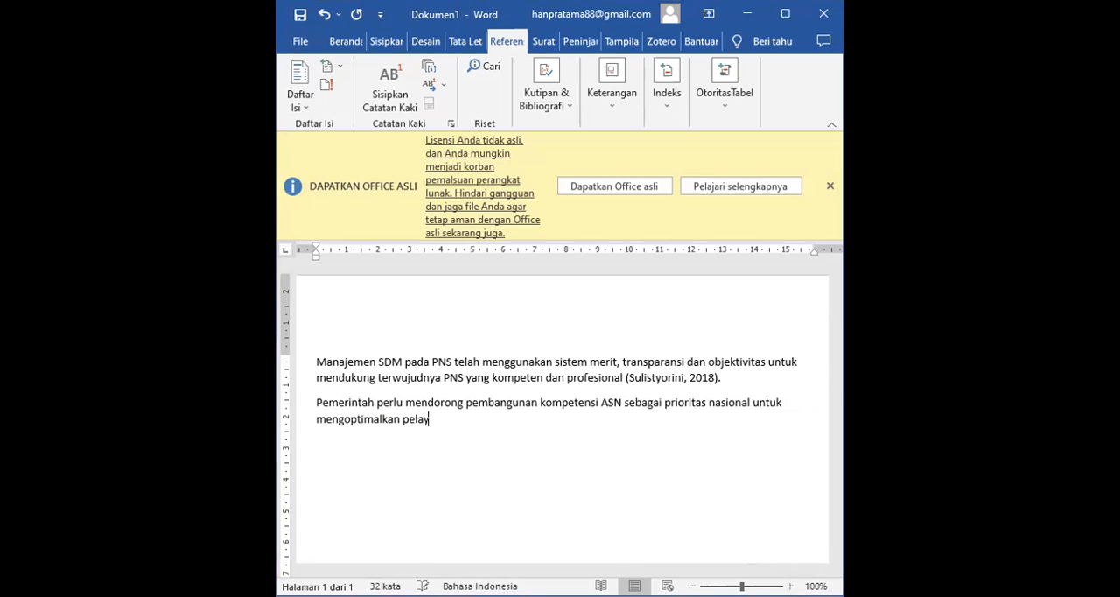
pyautogui.write('anan publik')
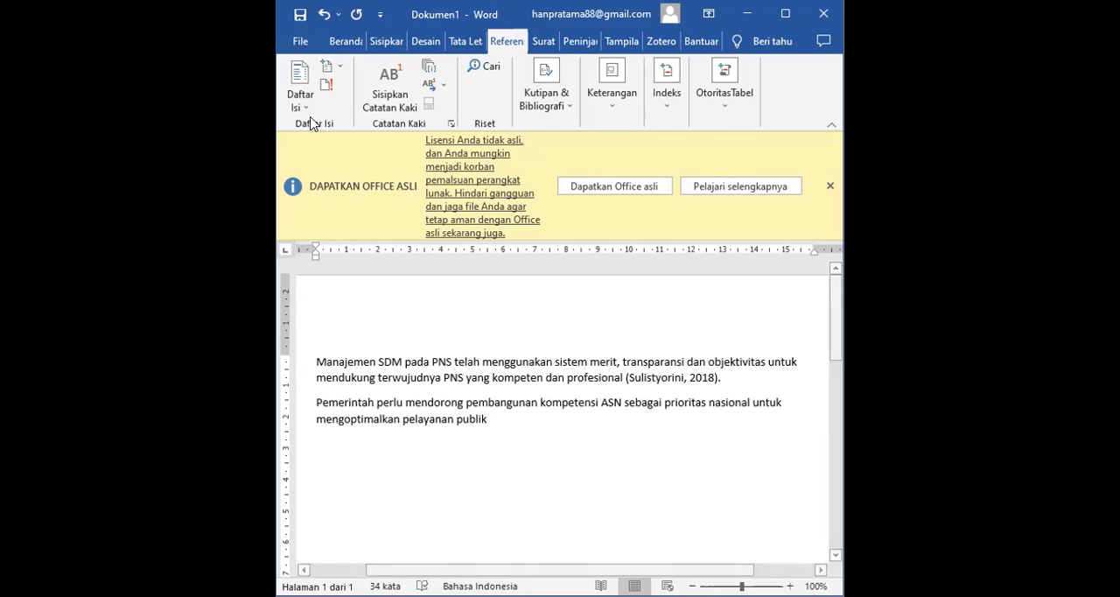
# - Create a new APA journal-article source at the end of the second paragraph and enter the author's full name
pyautogui.click(547, 109)
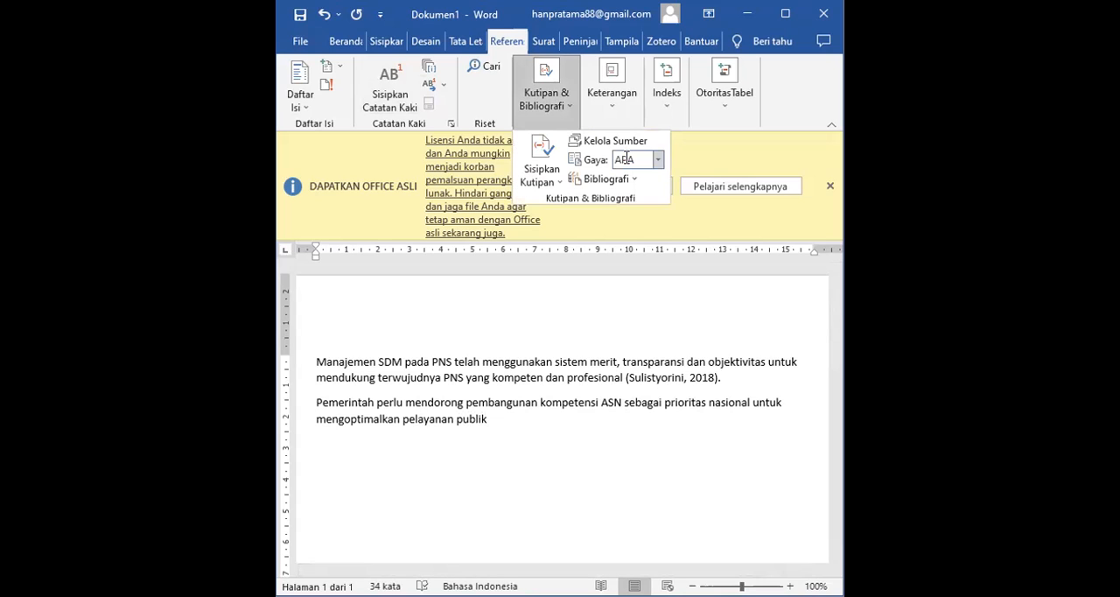
pyautogui.click(541, 174)
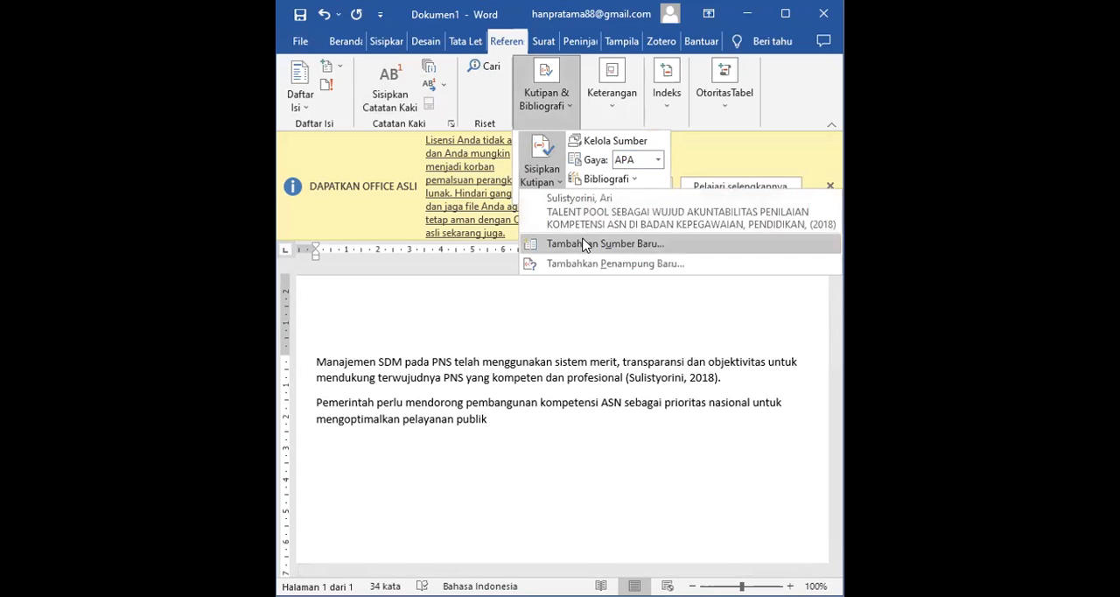
pyautogui.click(584, 244)
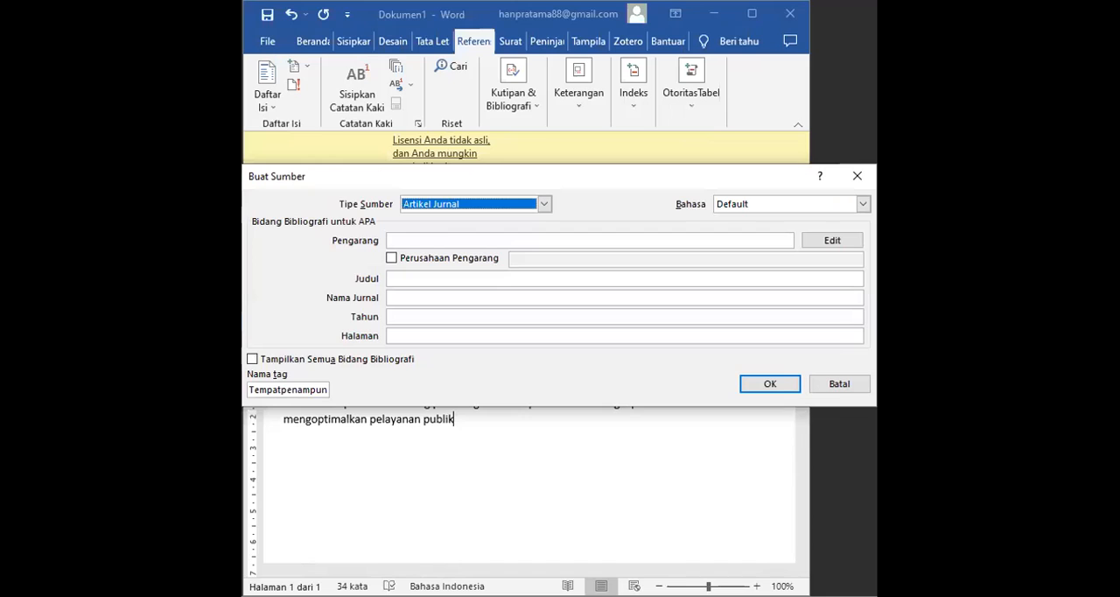
pyautogui.click(537, 239)
pyautogui.write('Apandi, Bagus')
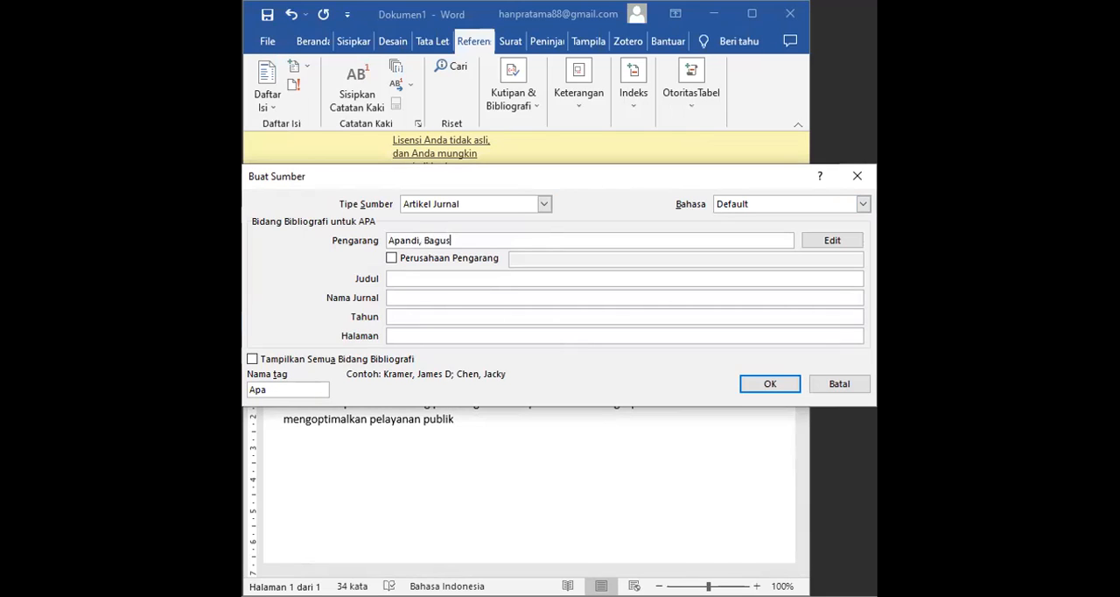
pyautogui.write(' Setyo N.')
# - Paste the title "Strategi Peningkatan Kompetensi Aparatur Sipil Negara Melalui Peningkatan" into the source and set the journal name to "Cendekia"
pyautogui.hotkey('alt', 'Tab')
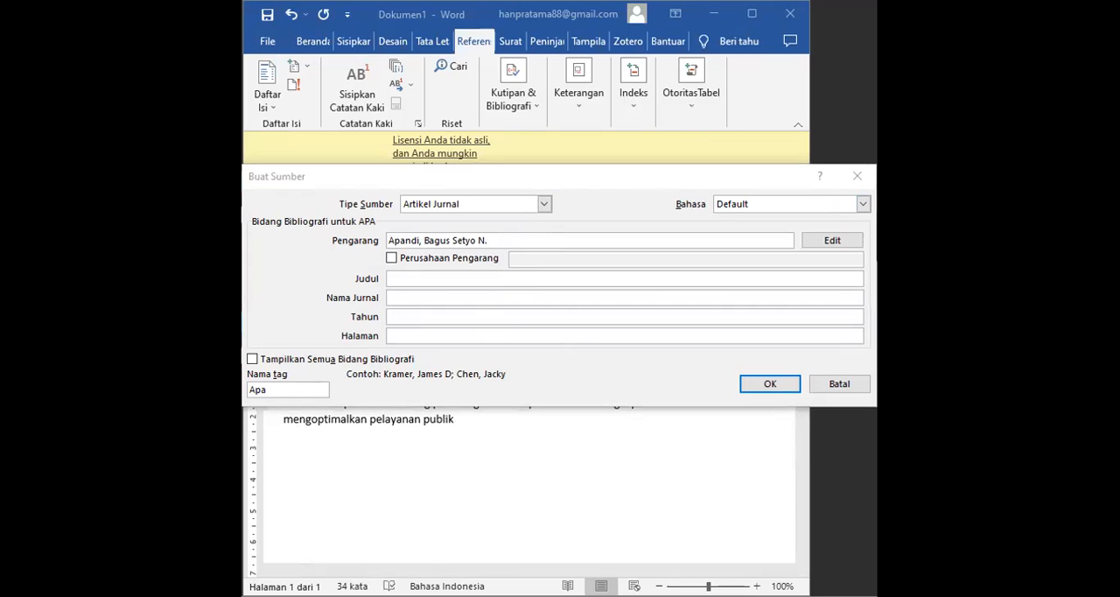
pyautogui.click(407, 277)
pyautogui.write('Strategi Peningkatan Kompetensi Aparatur Sipil Negara Melalui Peningkatan')
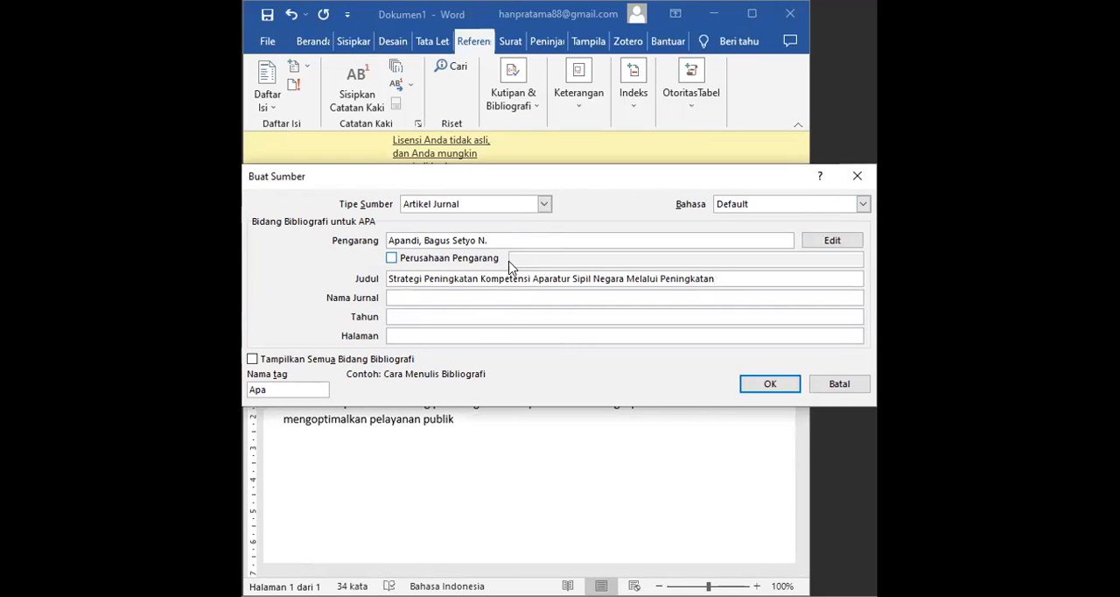
pyautogui.click(435, 296)
pyautogui.write('Cendekia')
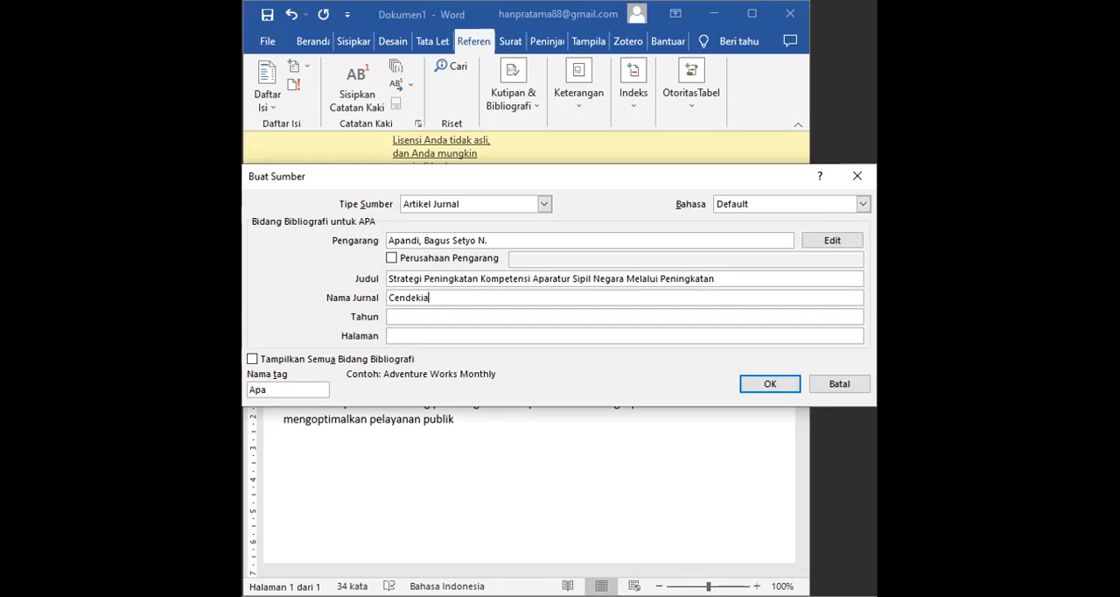
# - Set the new source's year to 2020 and its pages to 33-42, and insert the citation
pyautogui.click(424, 315)
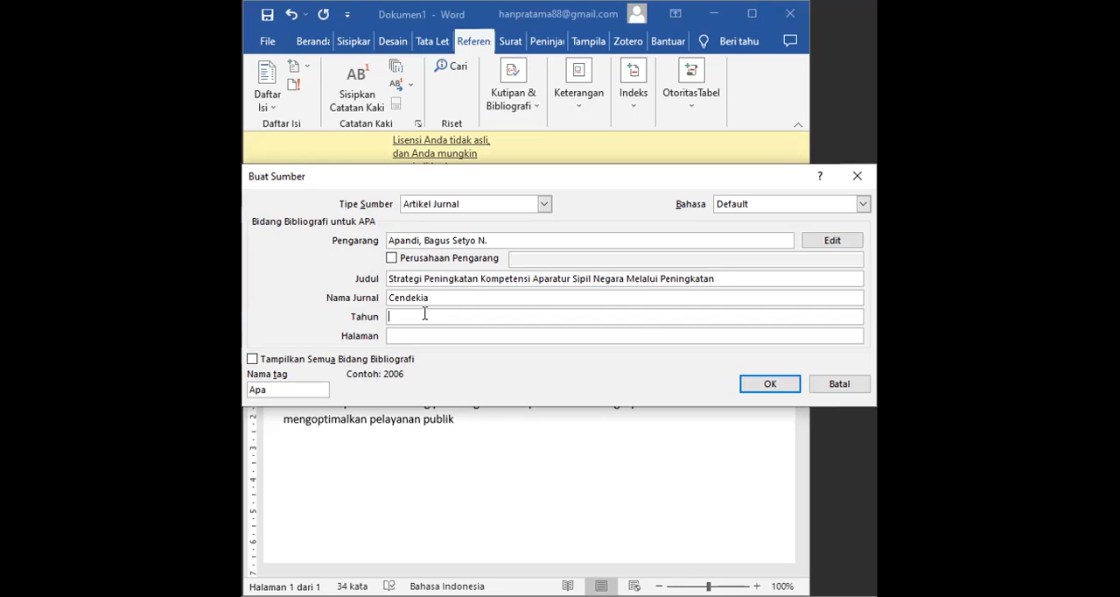
pyautogui.write('2020')
pyautogui.hotkey('alt', 'Tab')
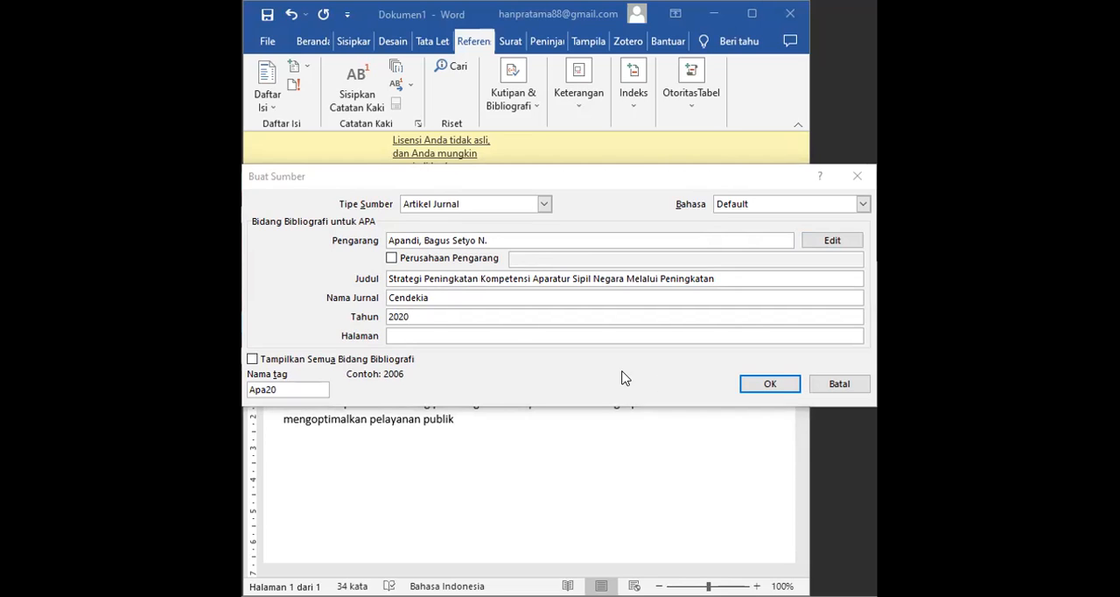
pyautogui.click(514, 332)
pyautogui.write('33-42')
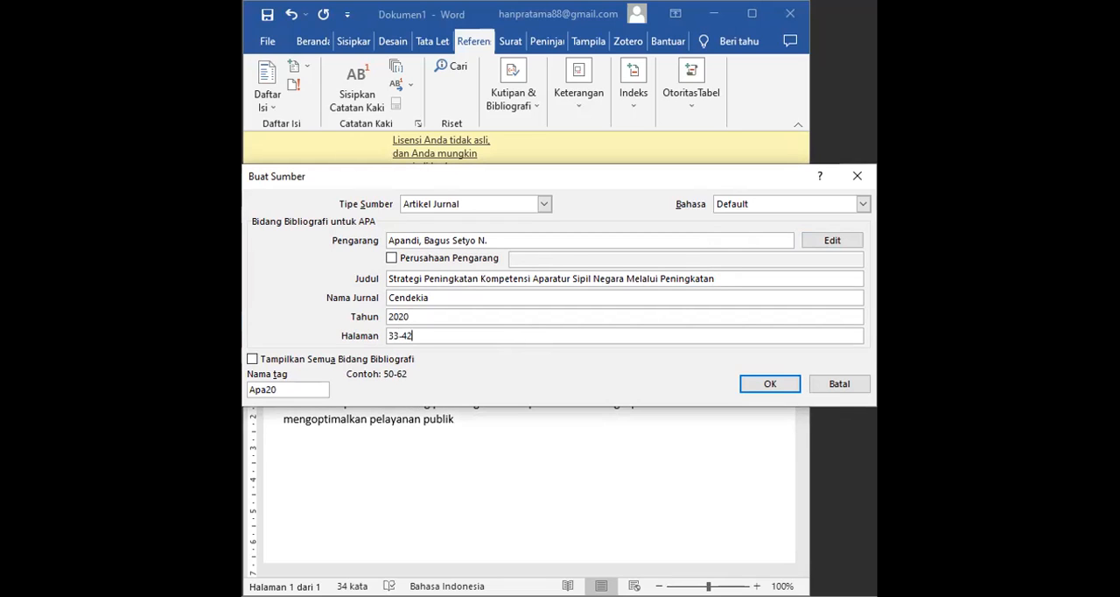
pyautogui.click(796, 391)
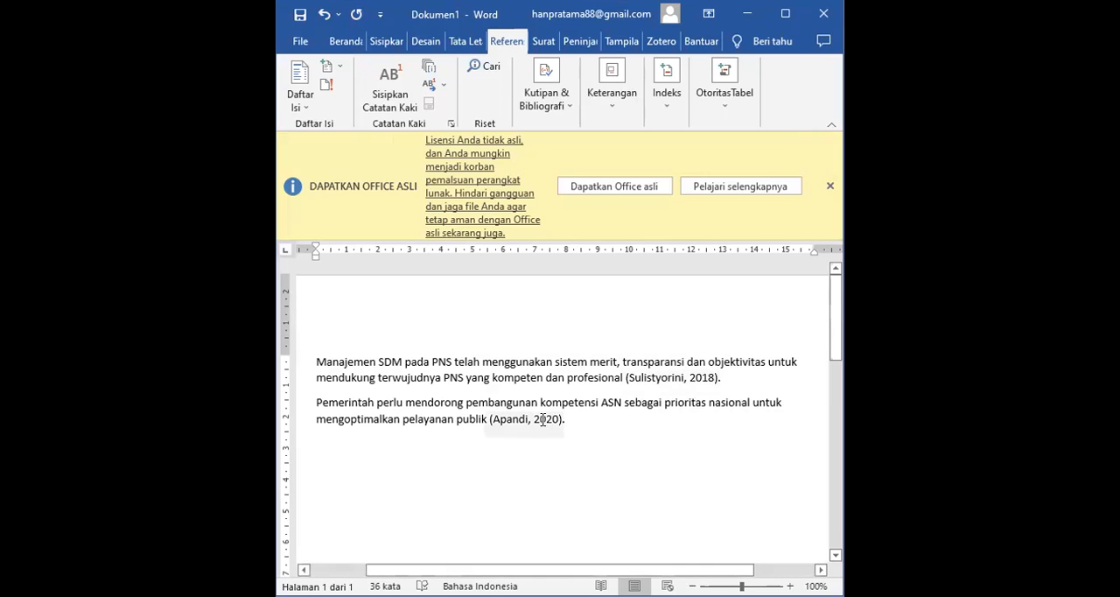
# - Inspect the inserted citation fields at the ends of the first and second paragraphs
pyautogui.click(625, 377)
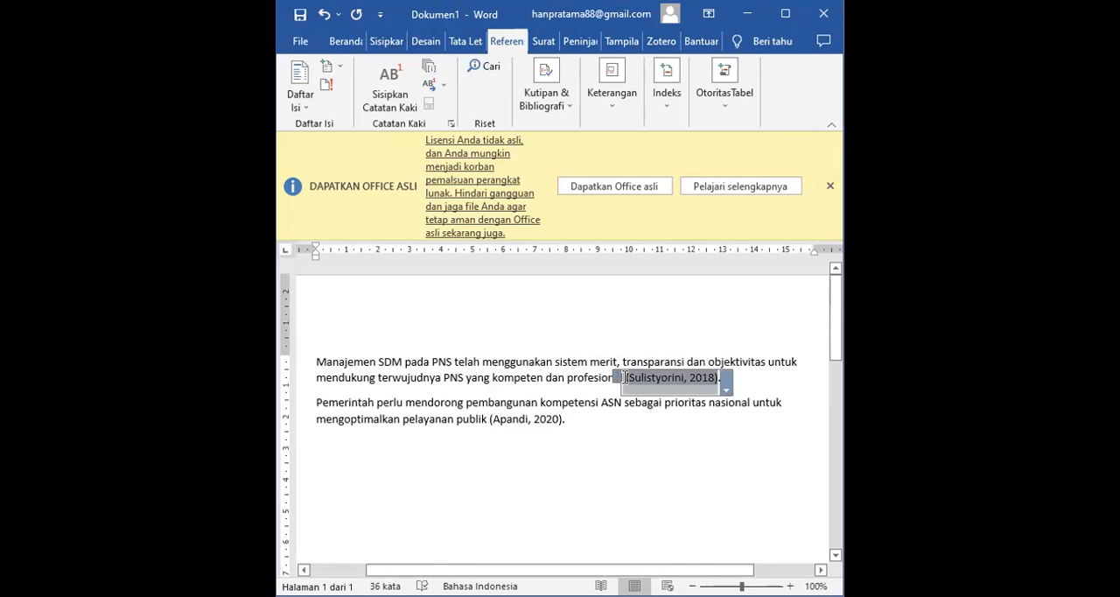
pyautogui.press('Right')
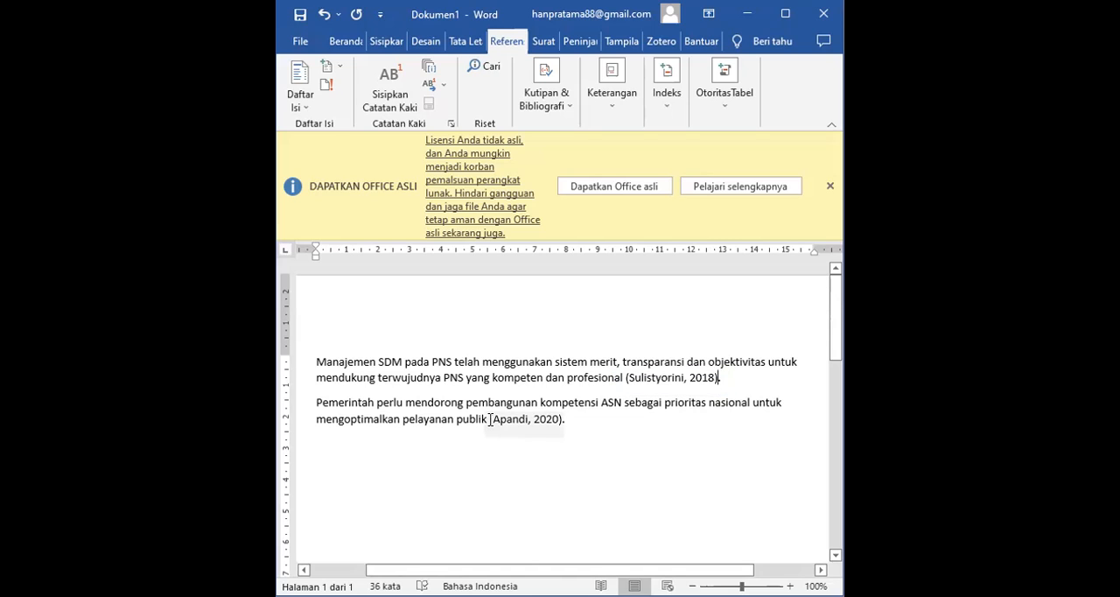
pyautogui.click(489, 419)
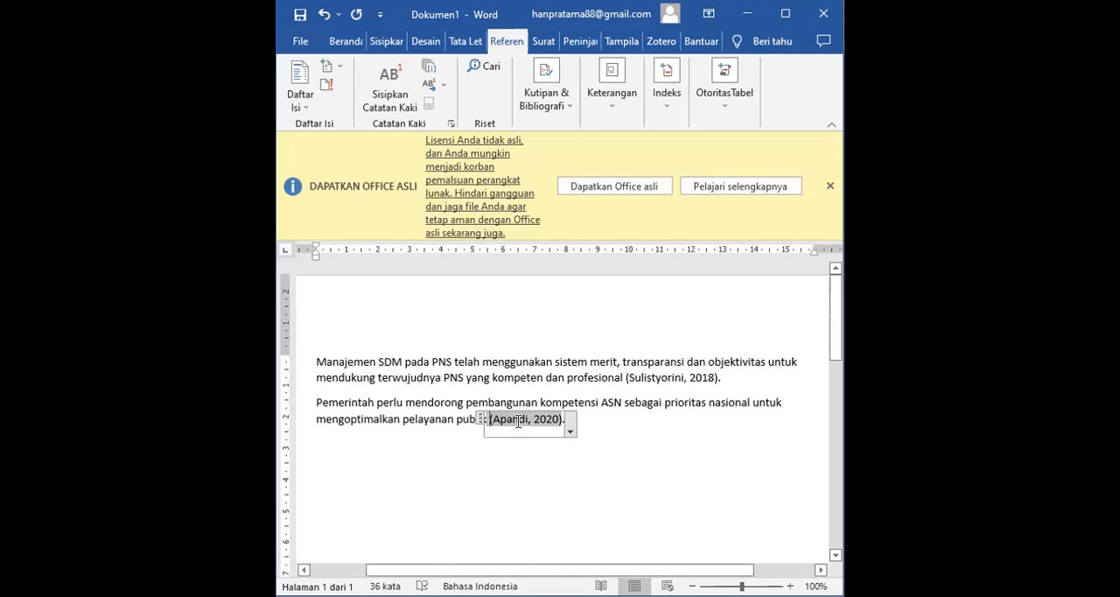
pyautogui.click(469, 446)
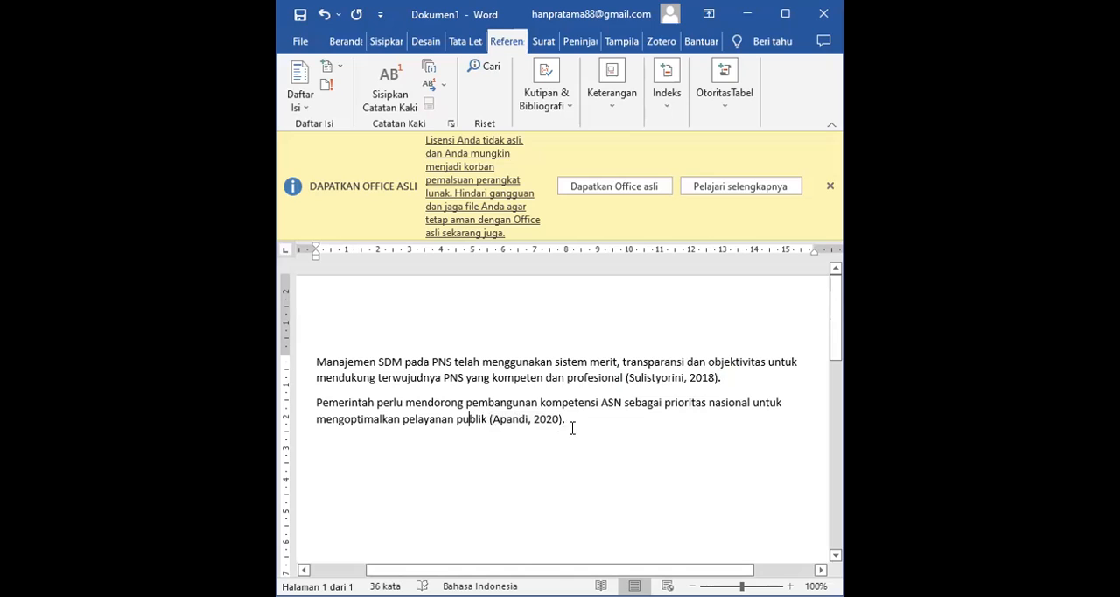
pyautogui.click(483, 418)
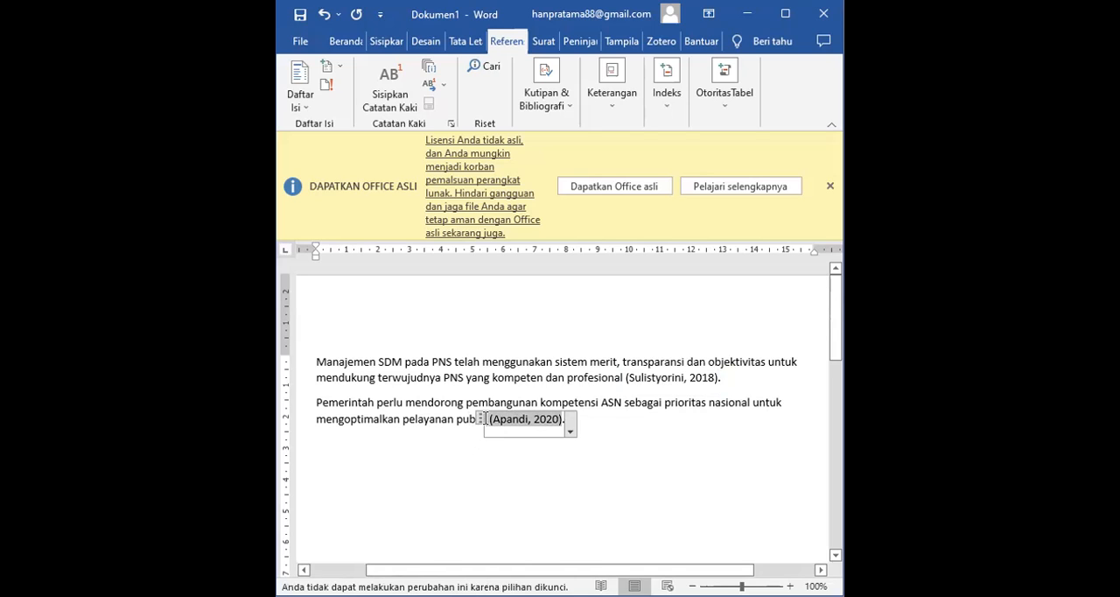
# - Add the line "Daftar pustaka" below the second paragraph, separated by a blank line, and start a new line under it
pyautogui.click(624, 433)
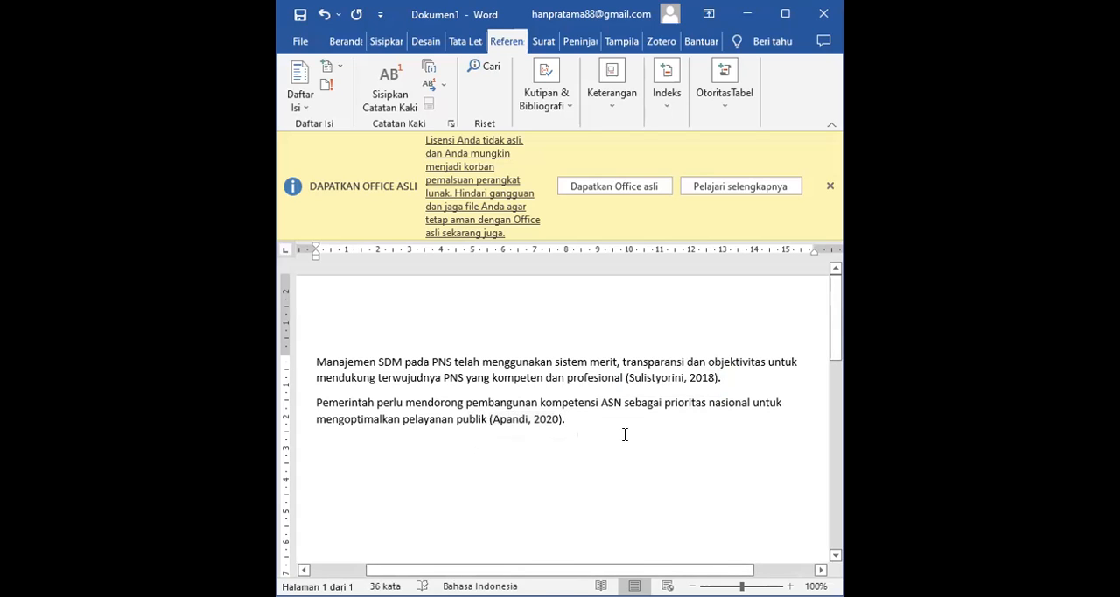
pyautogui.press('Return')
pyautogui.press('Return')
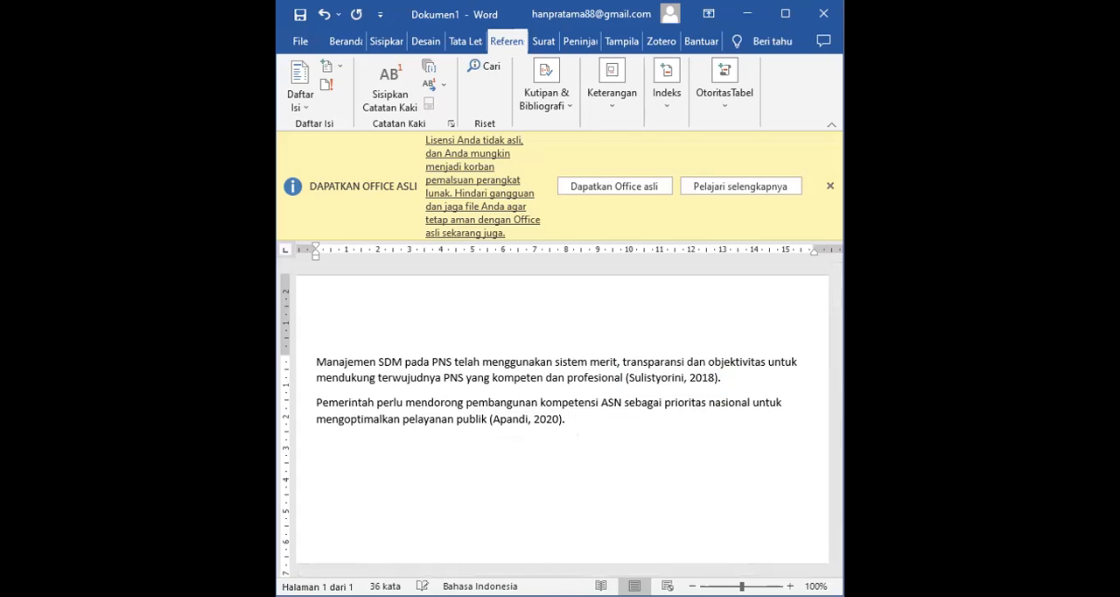
pyautogui.write('da')
pyautogui.press('BackSpace')
pyautogui.write('aftra')
pyautogui.press('BackSpace')
pyautogui.press('BackSpace')
pyautogui.press('BackSpace')
pyautogui.write('ar pustaka')
pyautogui.press('Return')
# - Insert a bibliography below "Daftar pustaka" using the built-in "Bibliografi" layout
pyautogui.click(564, 107)
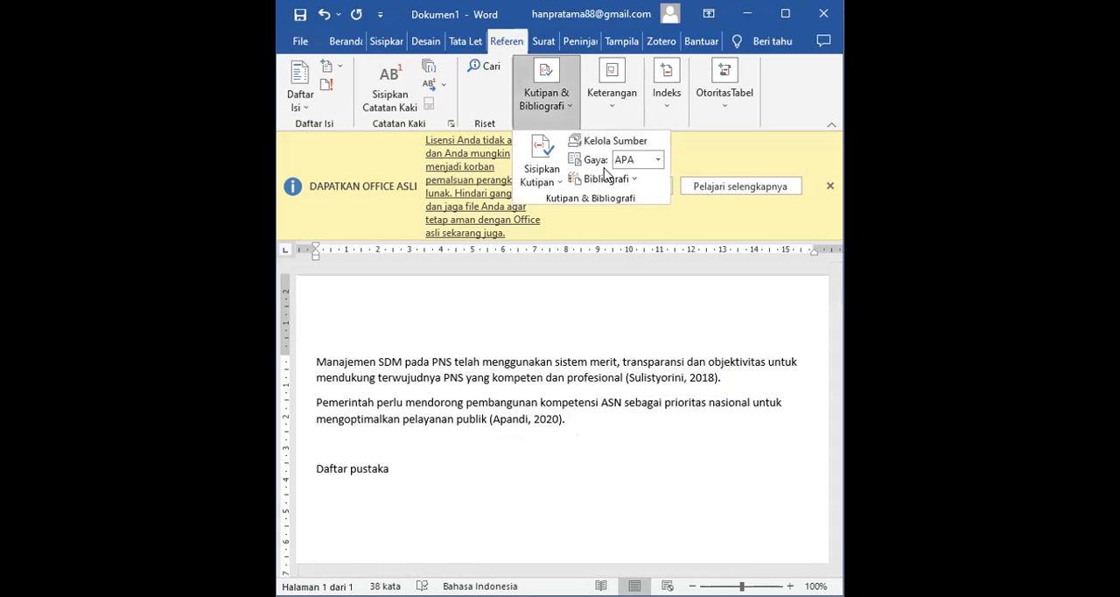
pyautogui.click(605, 178)
pyautogui.click(610, 181)
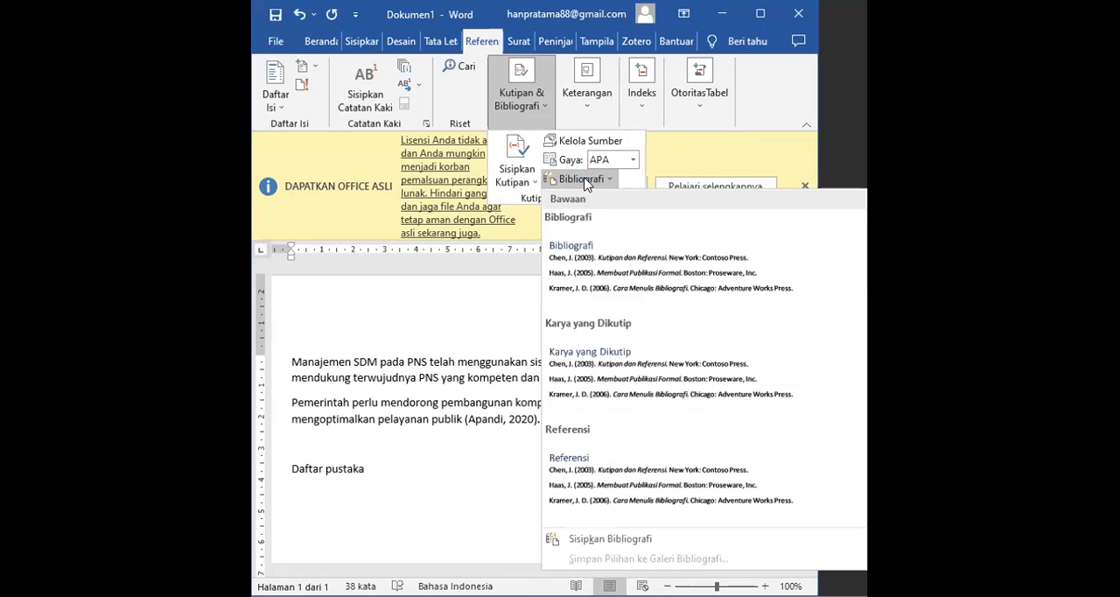
pyautogui.click(620, 265)
pyautogui.click(810, 271)
pyautogui.click(835, 268)
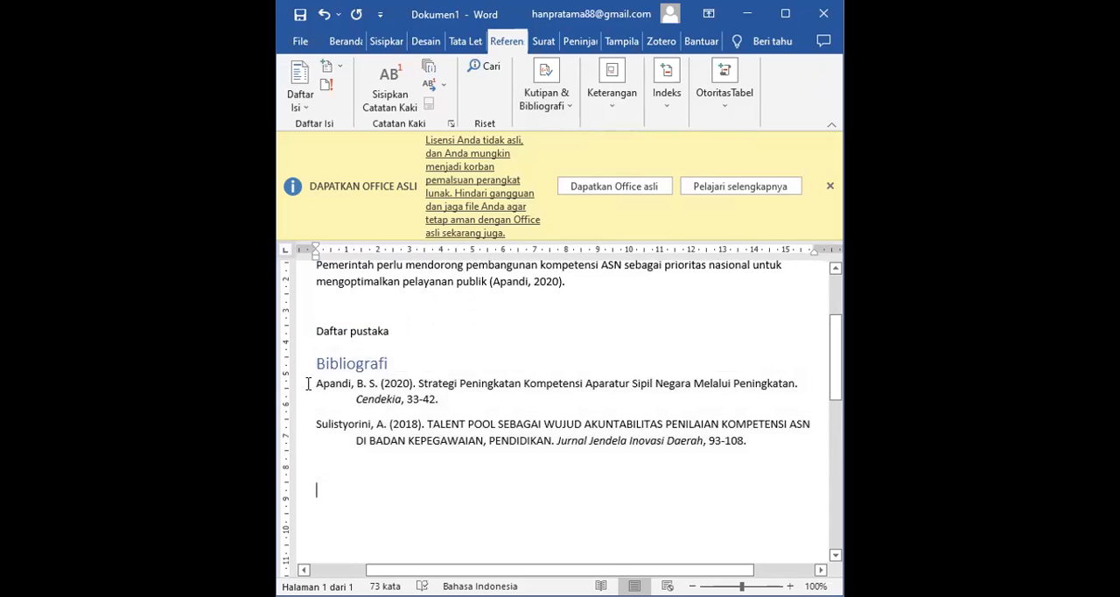
# - Format the two bibliography entries in Times New Roman with justified alignment
pyautogui.moveTo(299, 416); pyautogui.dragTo(301, 440)
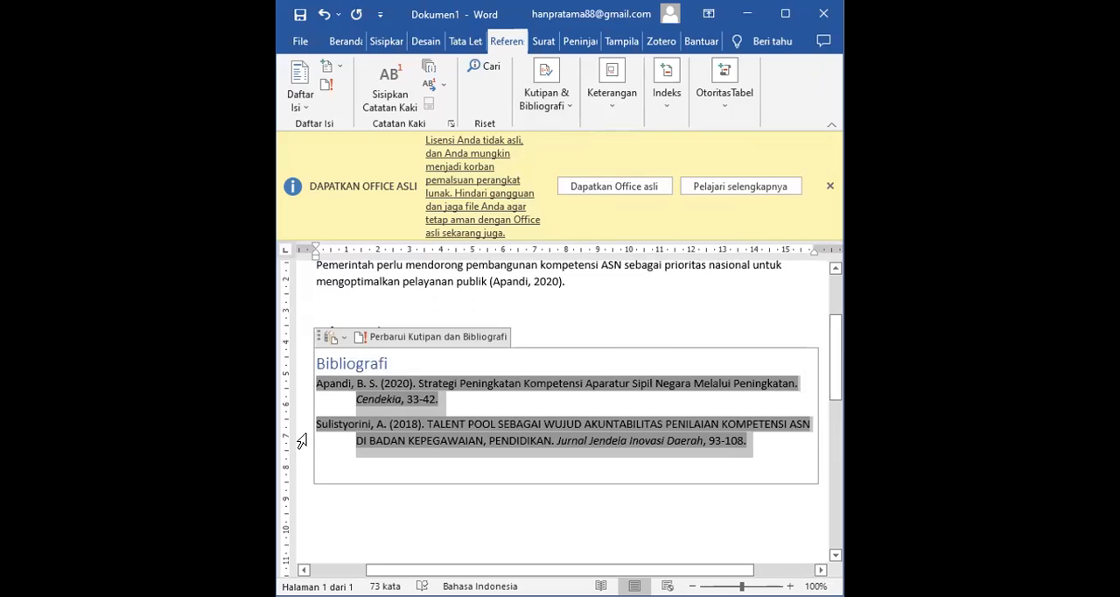
pyautogui.click(346, 41)
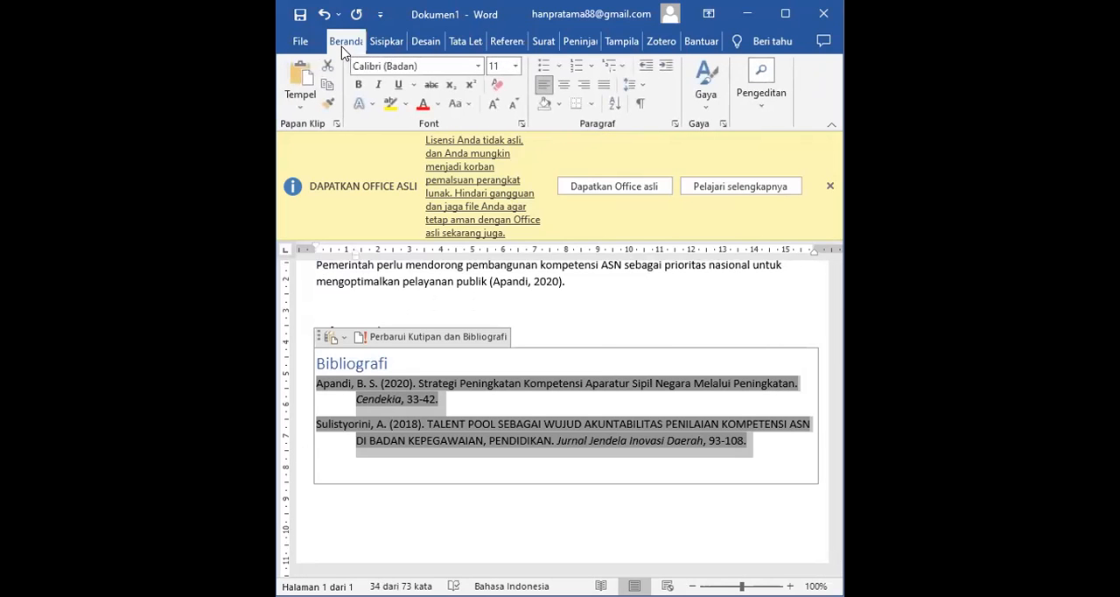
pyautogui.click(447, 61)
pyautogui.write('Times New Roman')
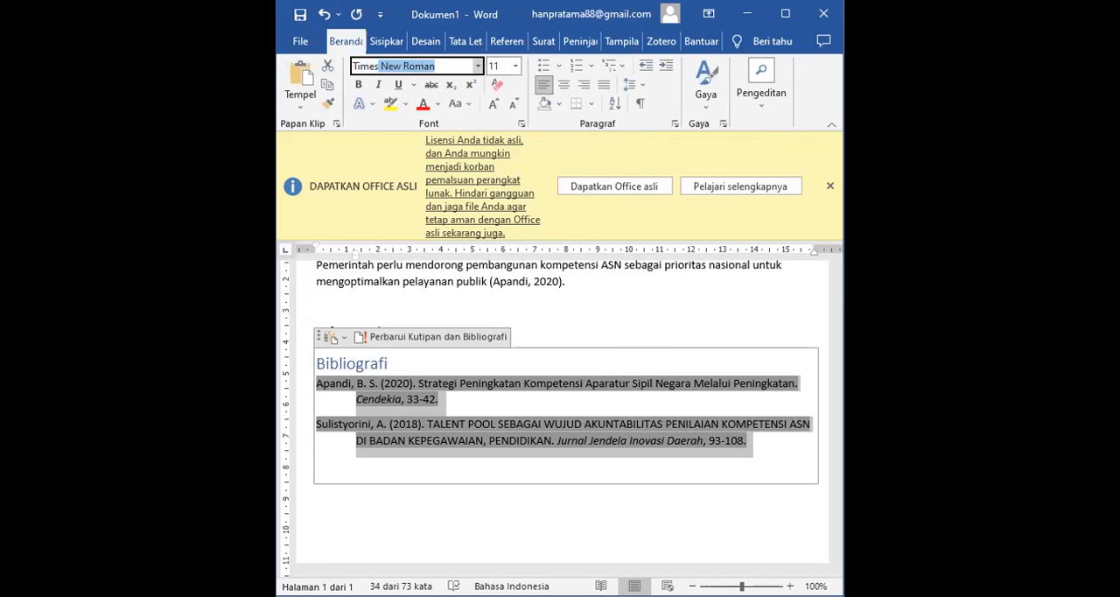
pyautogui.press('Return')
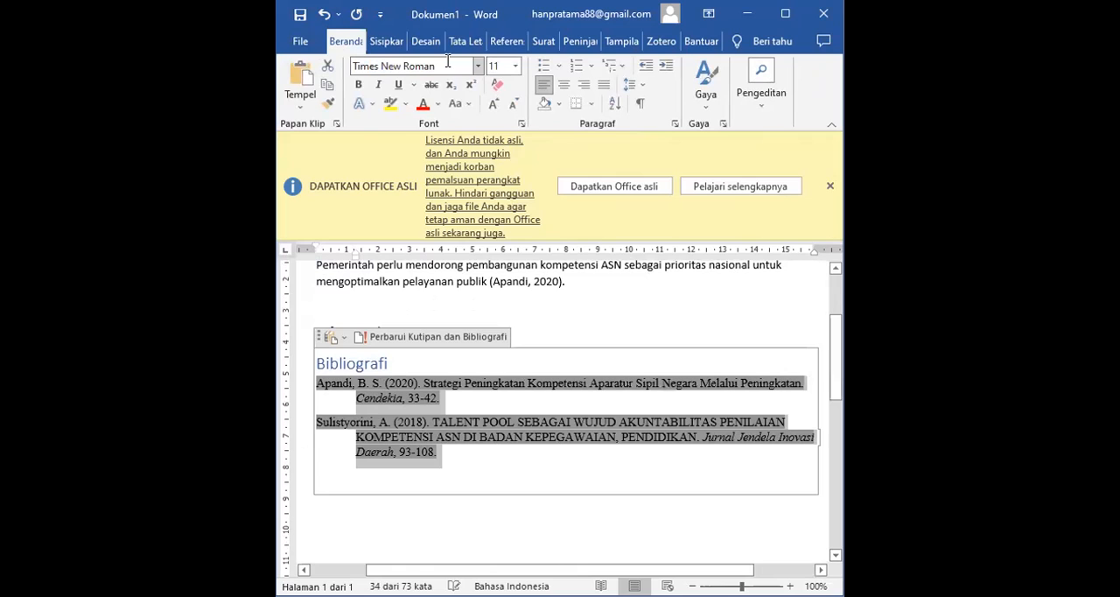
pyautogui.click(610, 86)
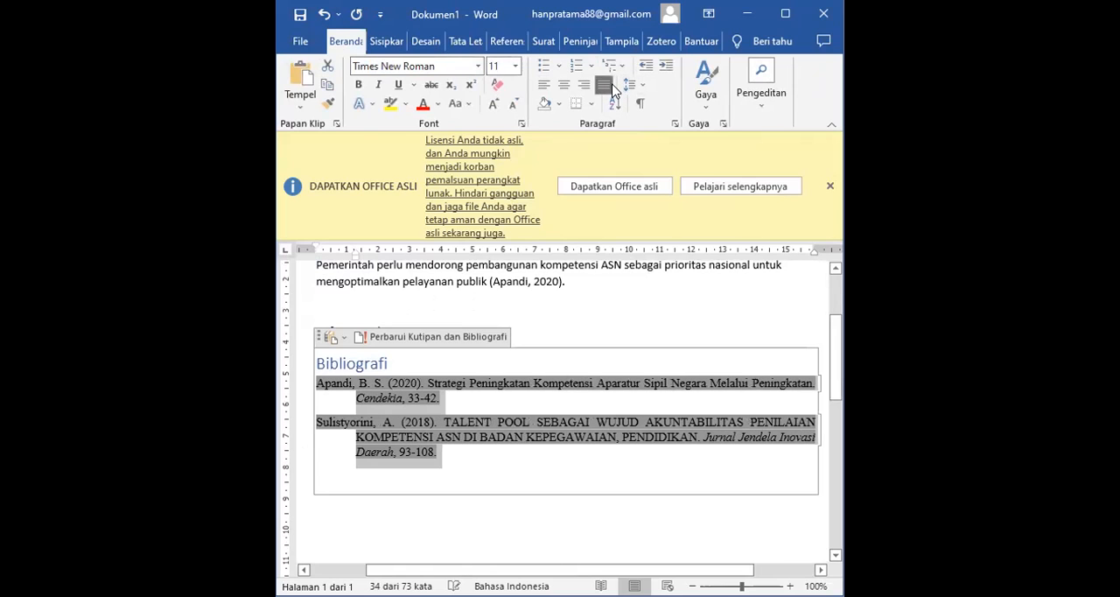
pyautogui.click(664, 327)
# - Maximize the document window and review the cited paragraphs, the bibliography and the available reference tools
pyautogui.click(786, 14)
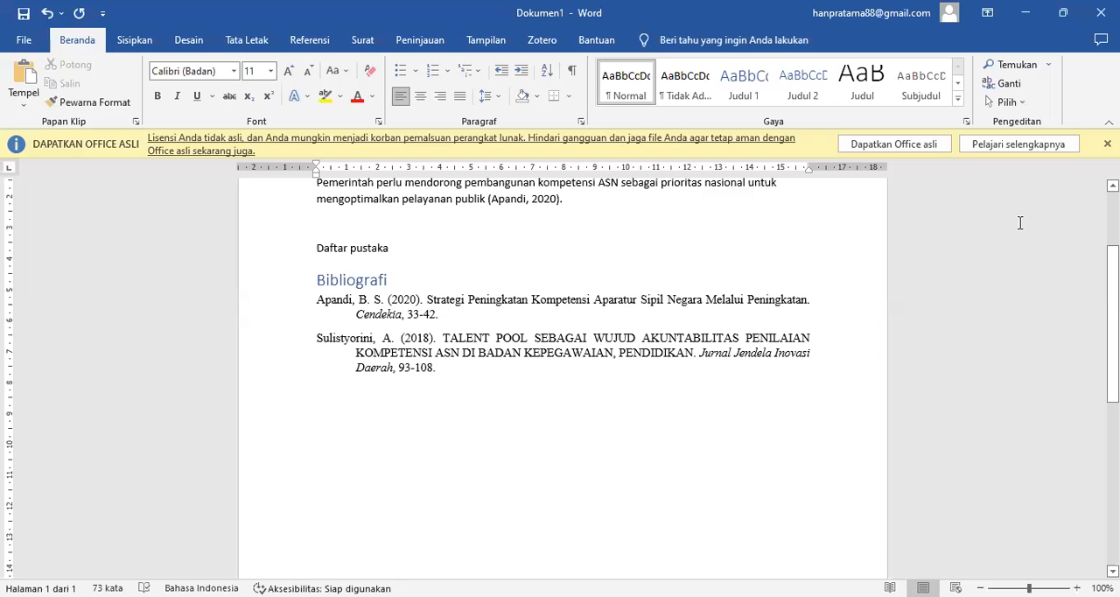
pyautogui.scroll(3, 563, 377)
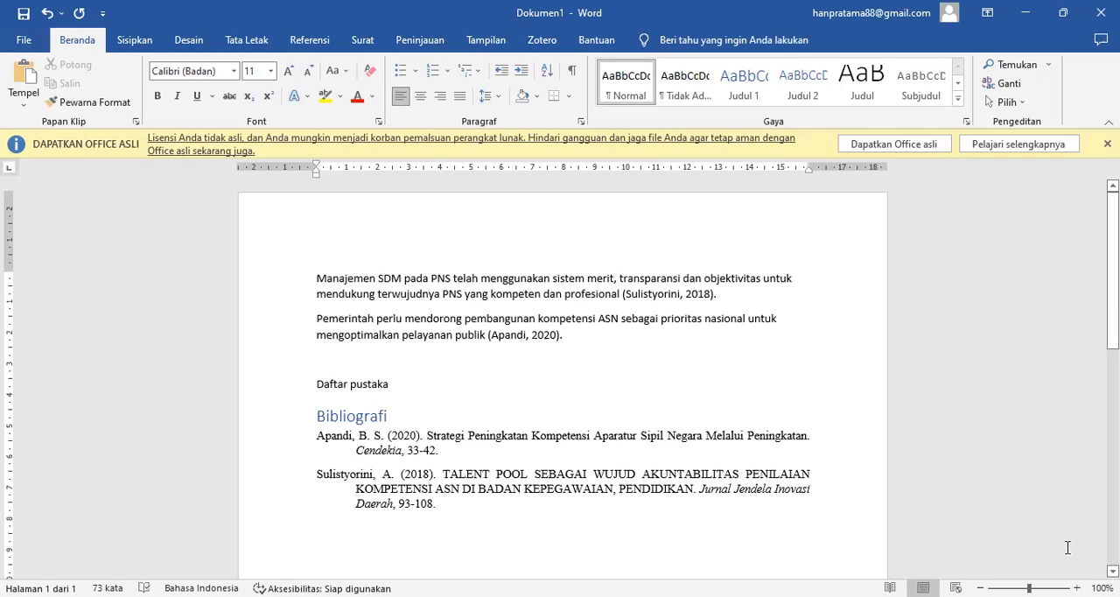
pyautogui.scroll(-4, 641, 415)
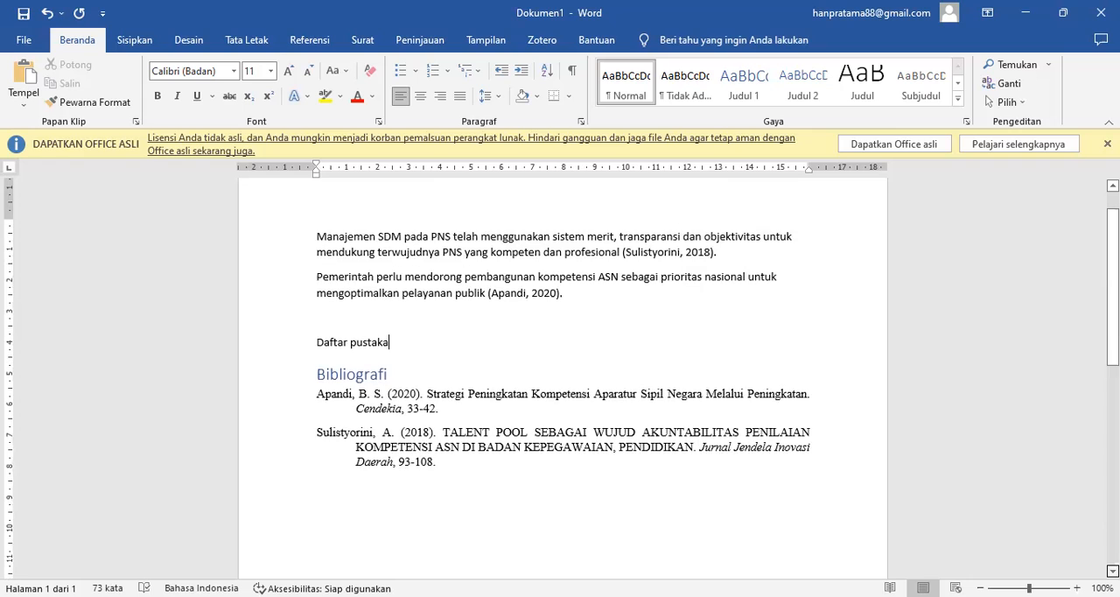
pyautogui.click(332, 363)
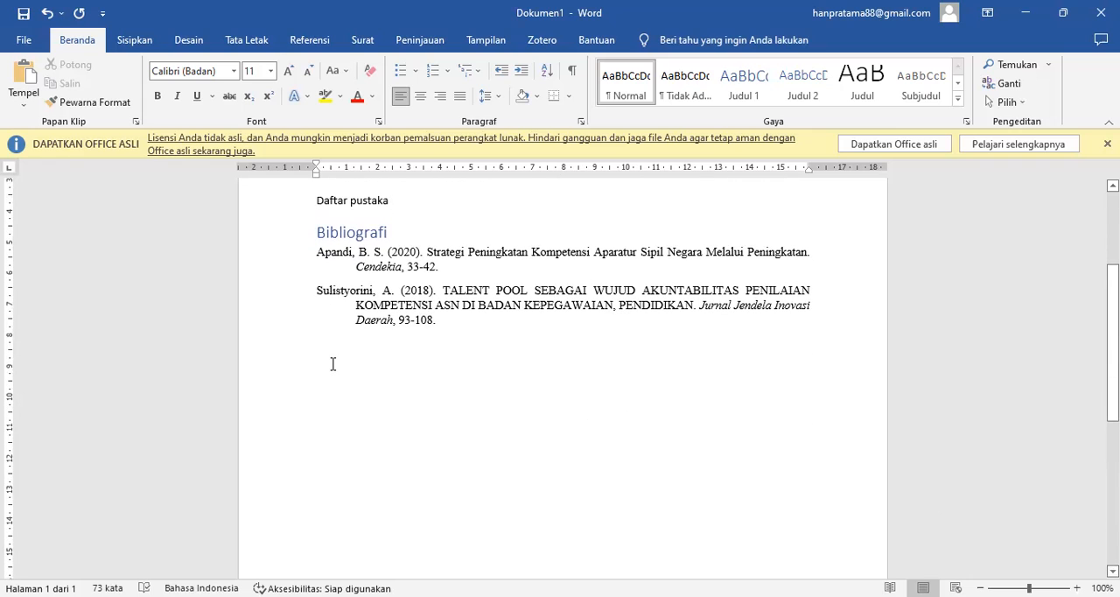
pyautogui.click(320, 41)
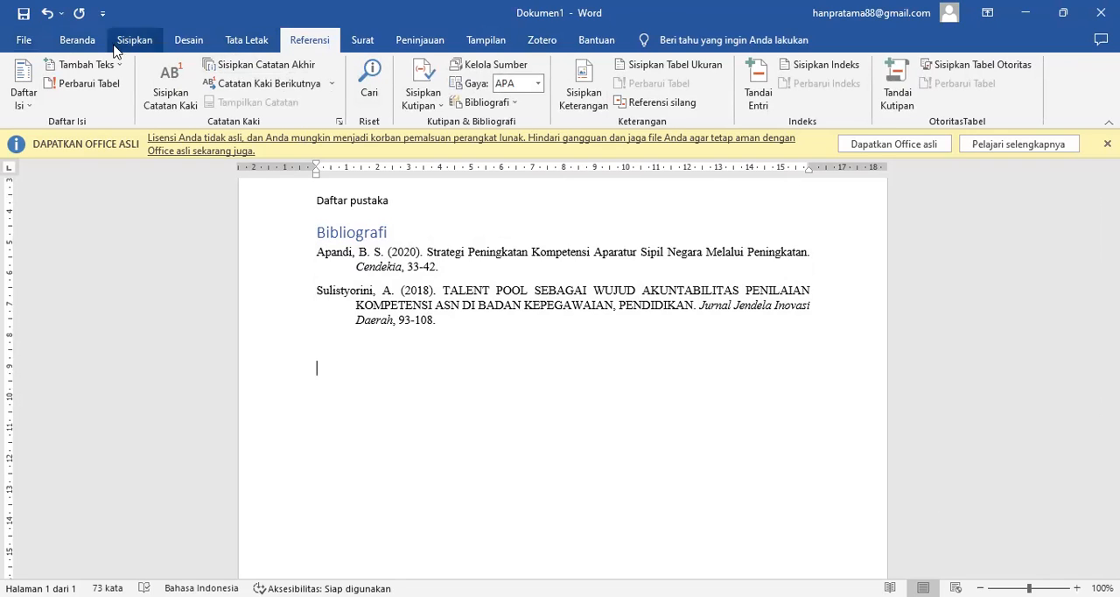
# - Enable the Mendeley-1.19.8.dotm template among Word's global add-ins and show the reference tools with the Mendeley Cite-O-Matic group
pyautogui.click(26, 41)
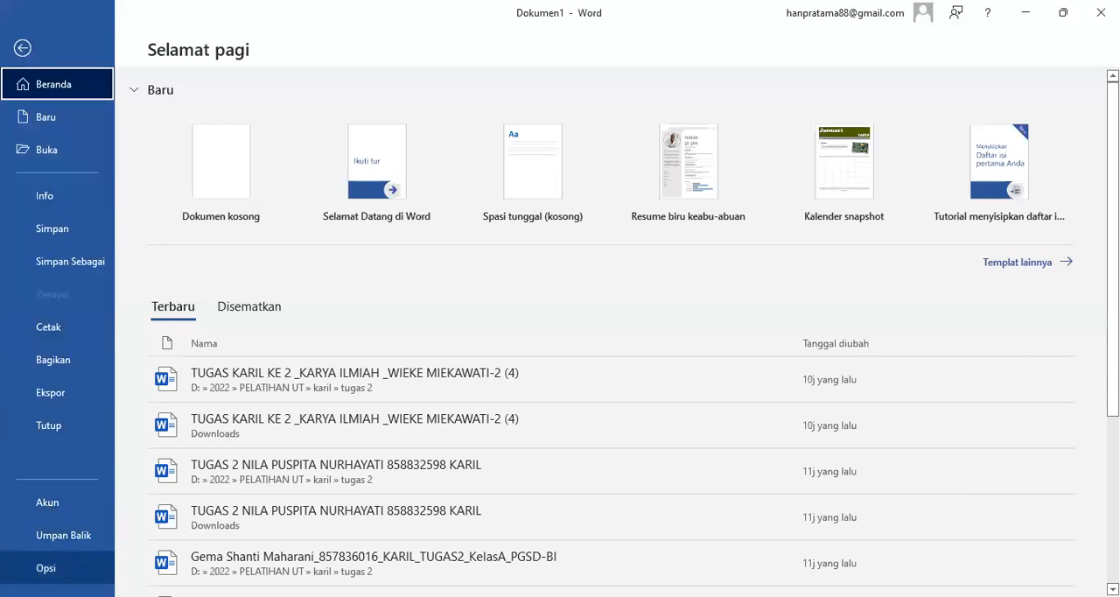
pyautogui.click(53, 568)
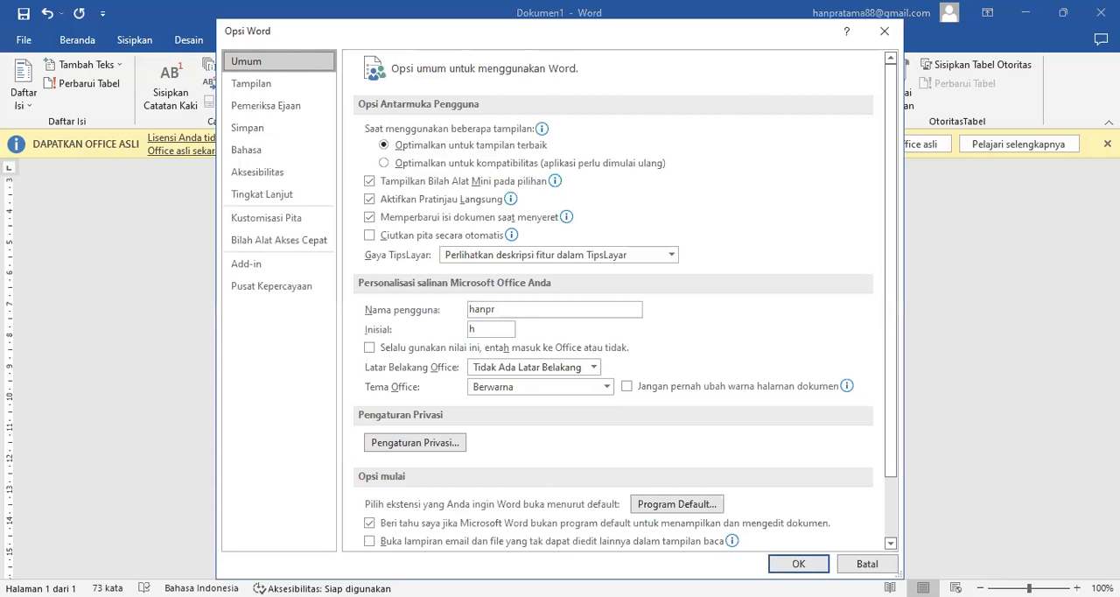
pyautogui.click(313, 266)
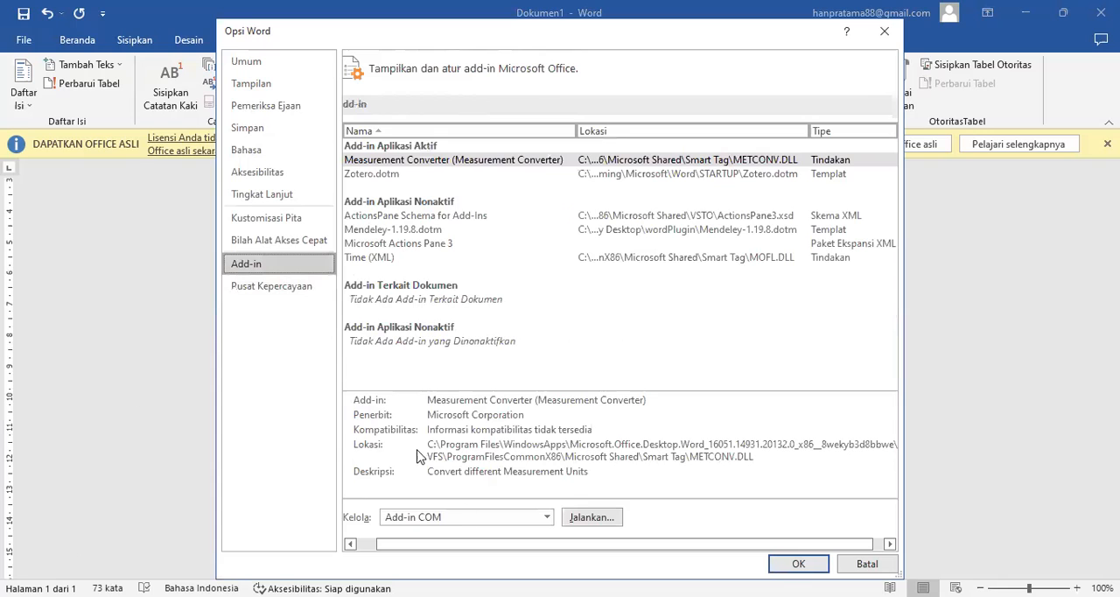
pyautogui.click(548, 518)
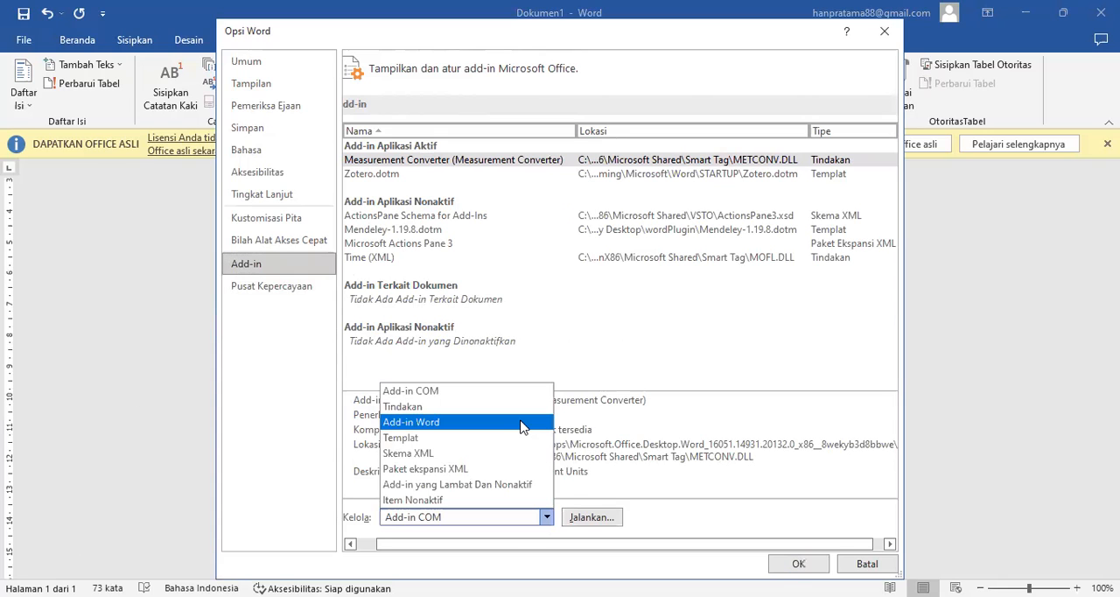
pyautogui.click(521, 426)
pyautogui.click(602, 518)
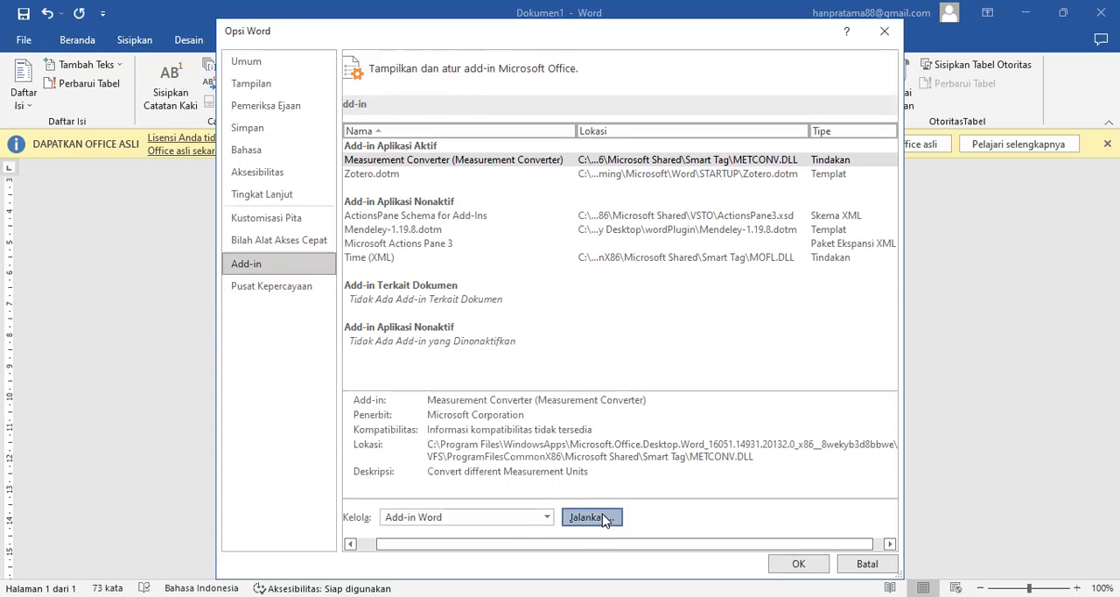
pyautogui.click(384, 293)
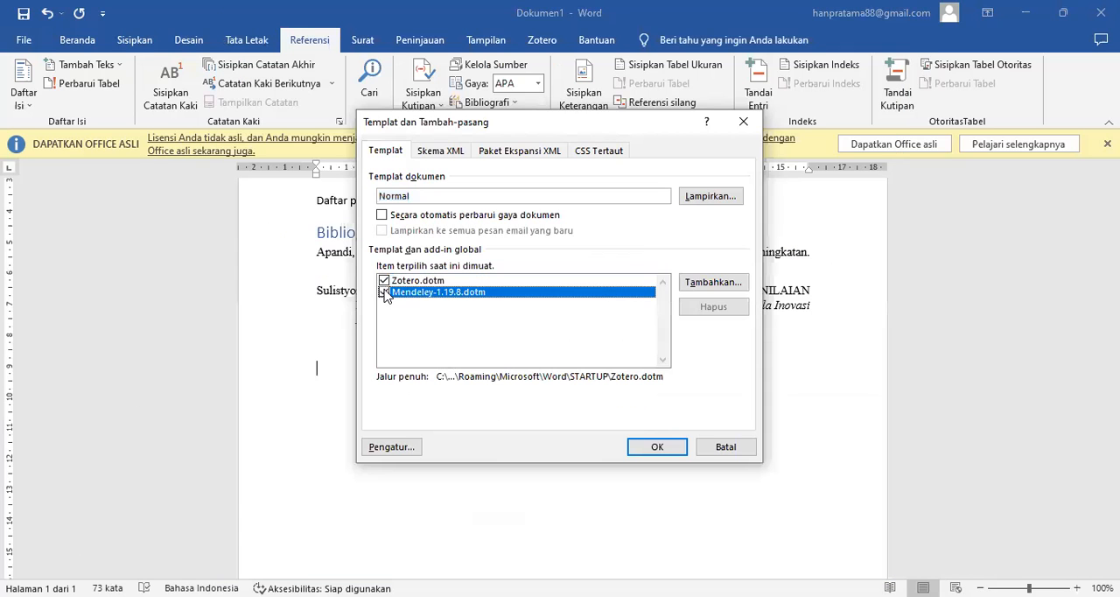
pyautogui.click(672, 448)
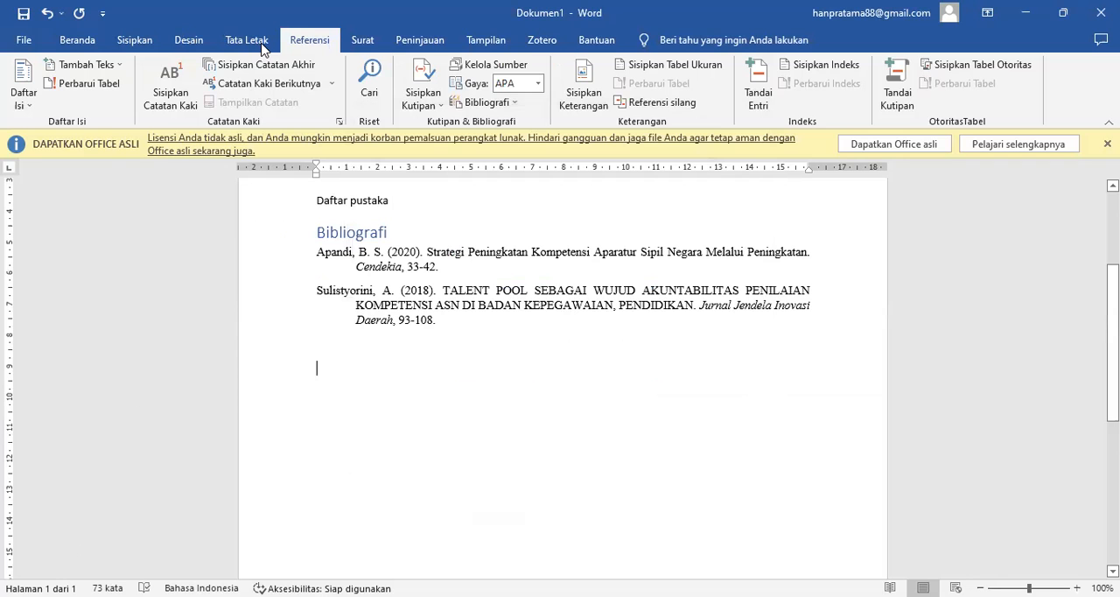
pyautogui.click(247, 40)
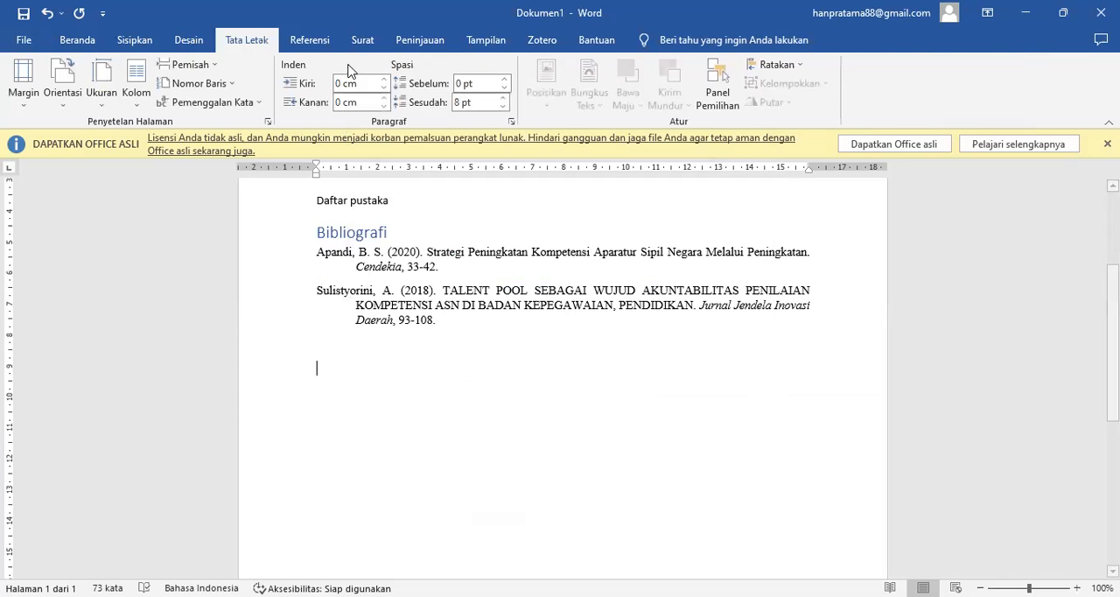
pyautogui.click(319, 45)
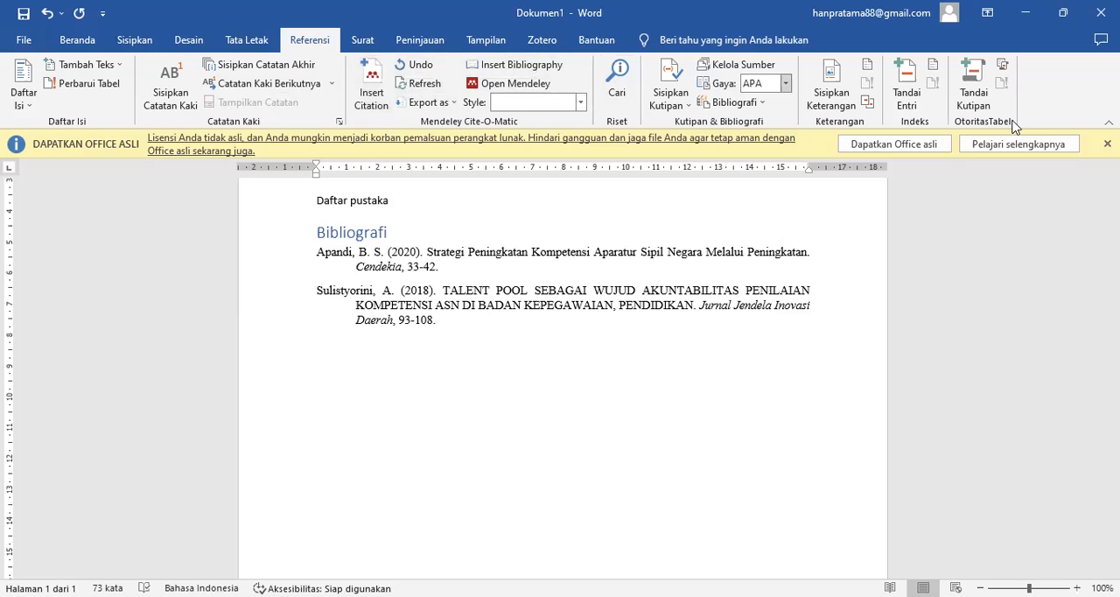
# - Copy the first paragraph's sentence without its citation and paste it on the empty line below the bibliography
pyautogui.scroll(3, 560, 367)
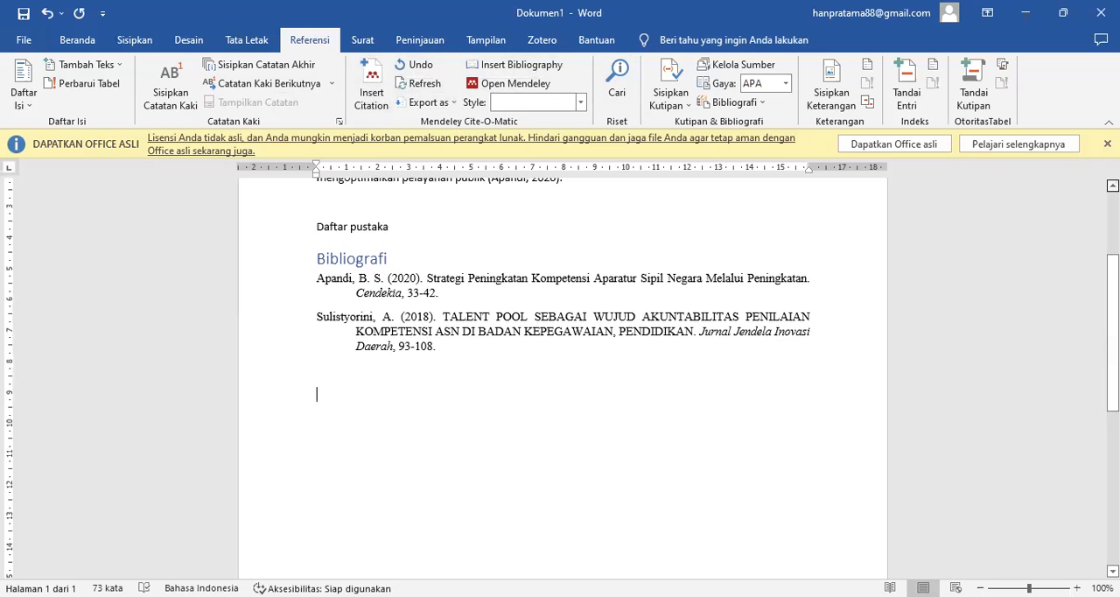
pyautogui.scroll(1, 560, 368)
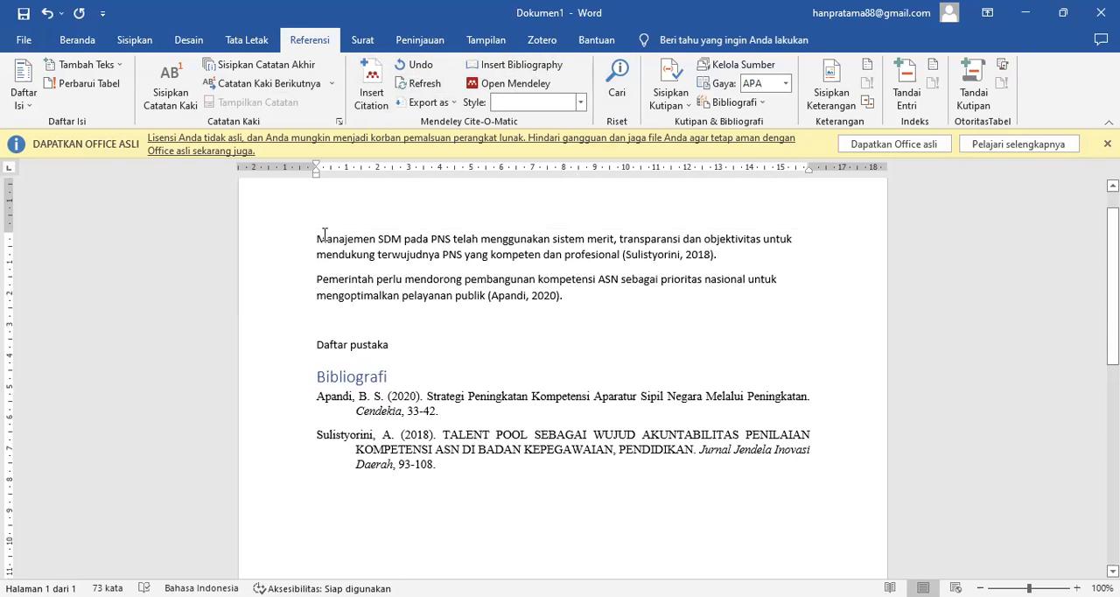
pyautogui.moveTo(320, 238); pyautogui.dragTo(610, 258)
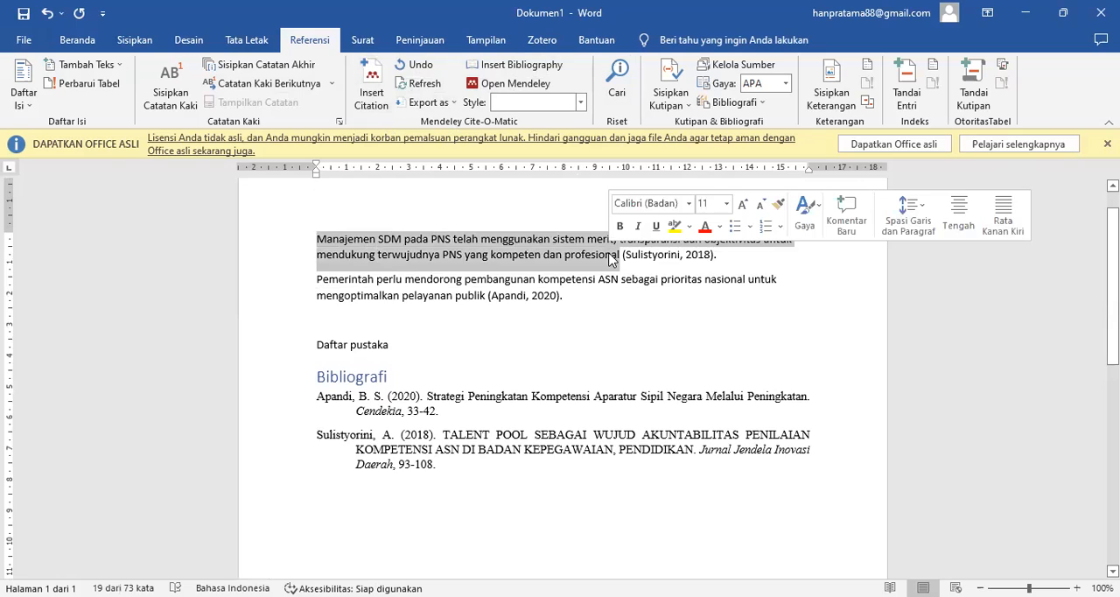
pyautogui.write('c')
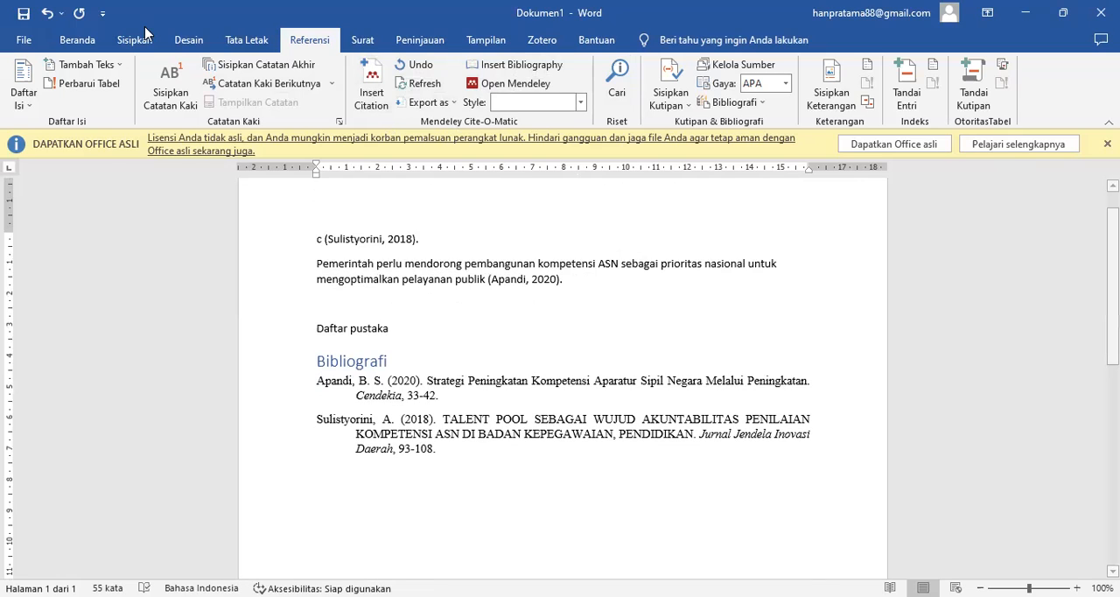
pyautogui.click(49, 12)
pyautogui.hotkey('ctrl', 'c')
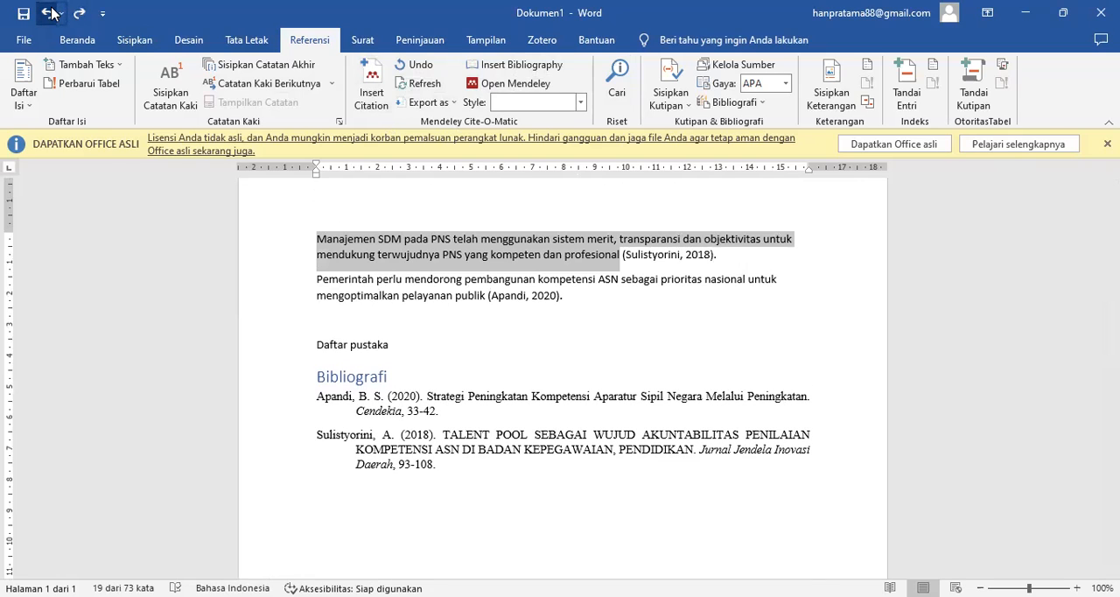
pyautogui.click(336, 527)
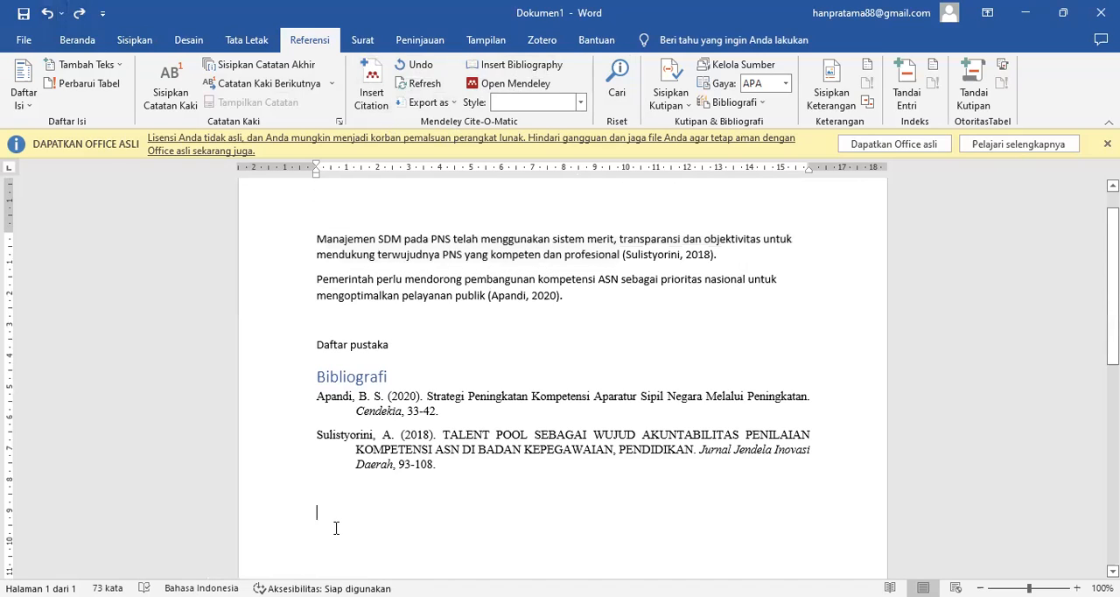
pyautogui.hotkey('ctrl', 'v')
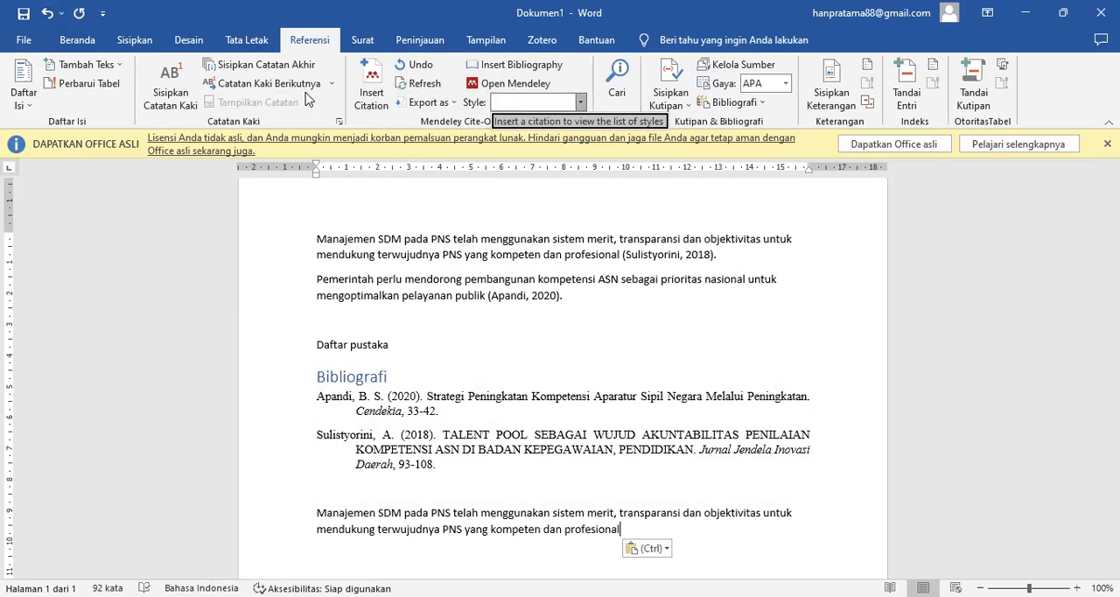
# - Try a Mendeley citation at the end of the pasted sentence, and remove it after checking its footnote
pyautogui.click(374, 102)
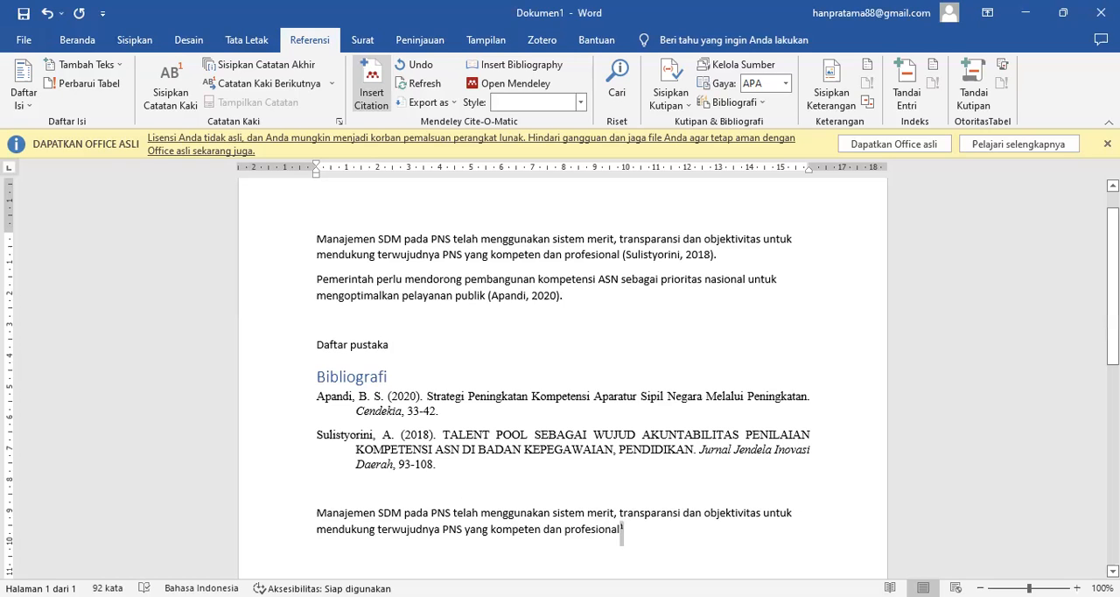
pyautogui.scroll(-10, 1112, 287)
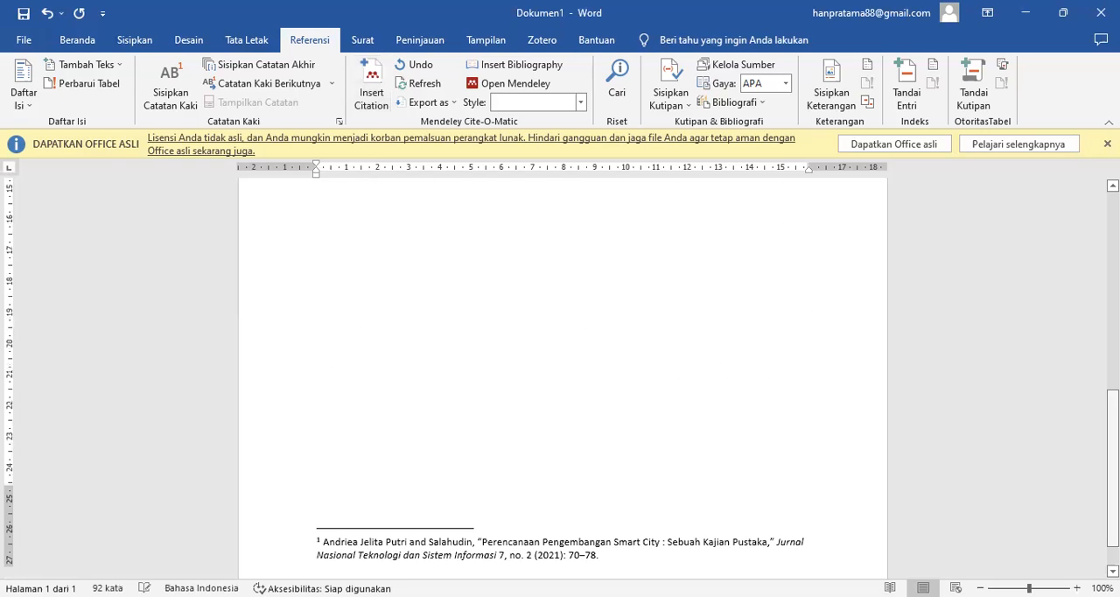
pyautogui.click(1112, 262)
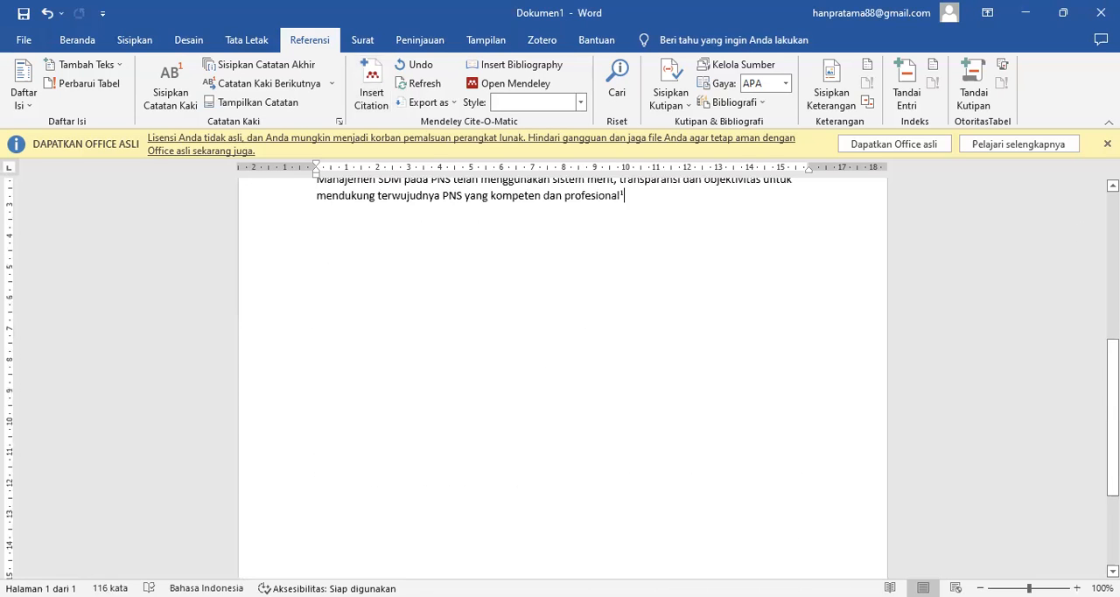
pyautogui.scroll(4, 1112, 263)
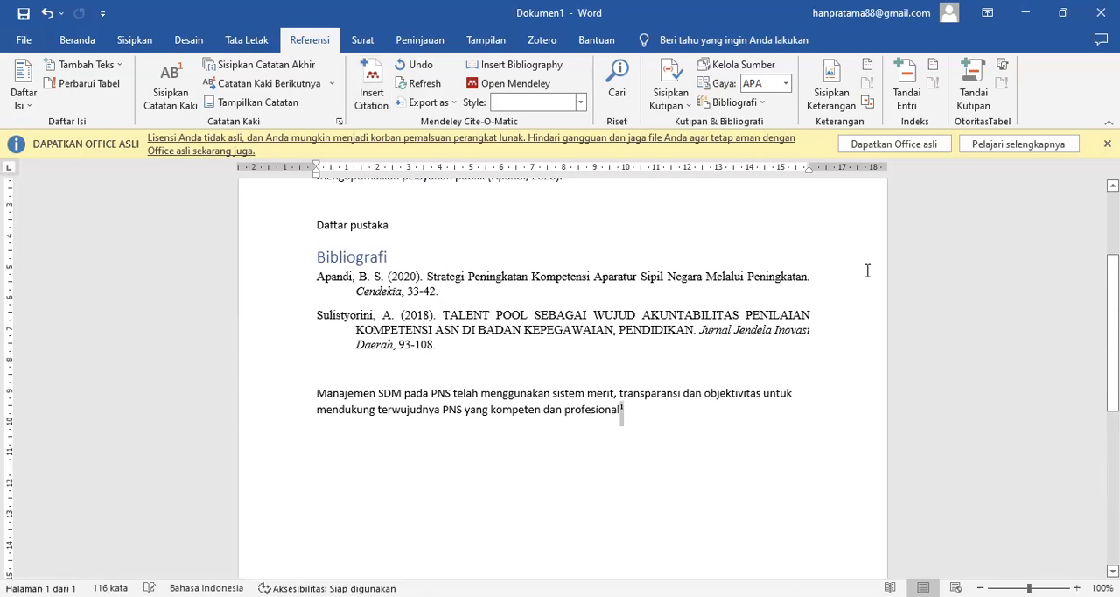
pyautogui.press('Delete')
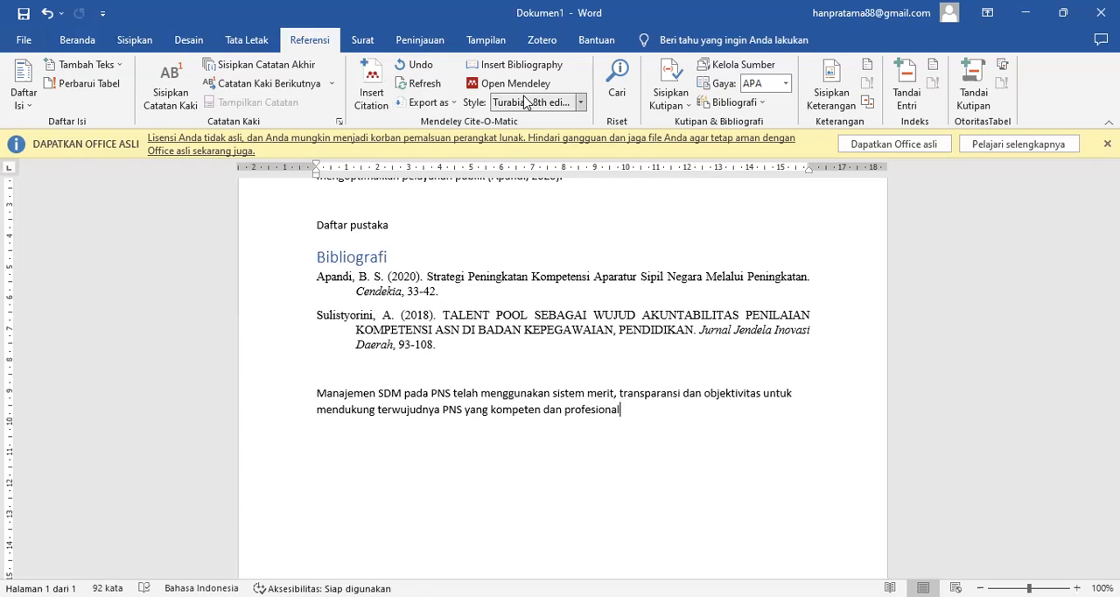
# - Set Mendeley's style to American Psychological Association 7th edition and cite the 2021 article "Perencanaan Pengembangan Smart City : Sebuah Kajian Pustaka" after the pasted sentence
pyautogui.click(581, 102)
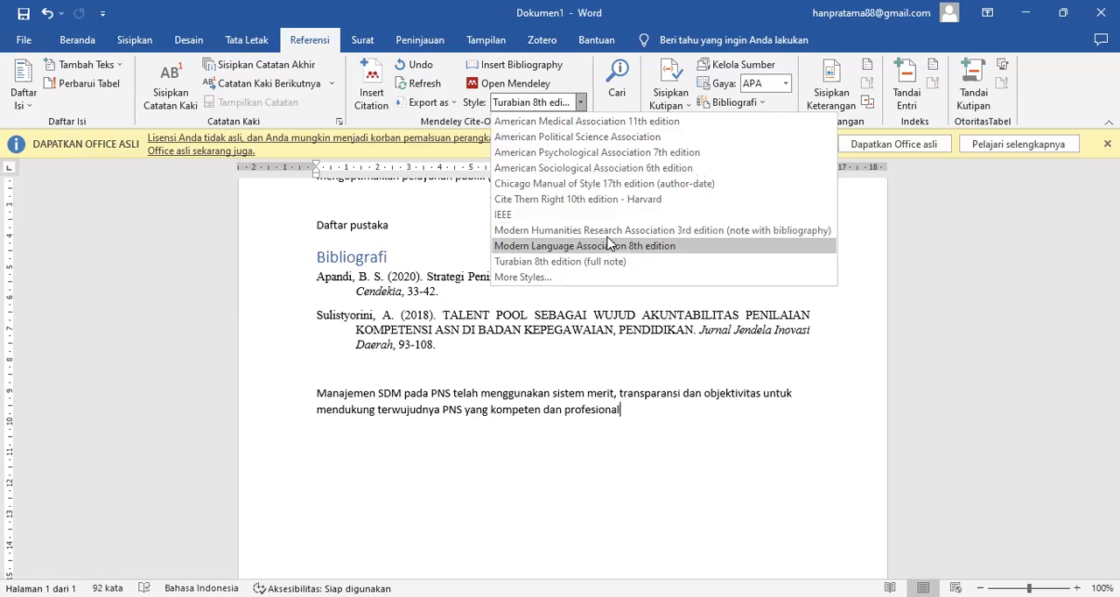
pyautogui.click(591, 153)
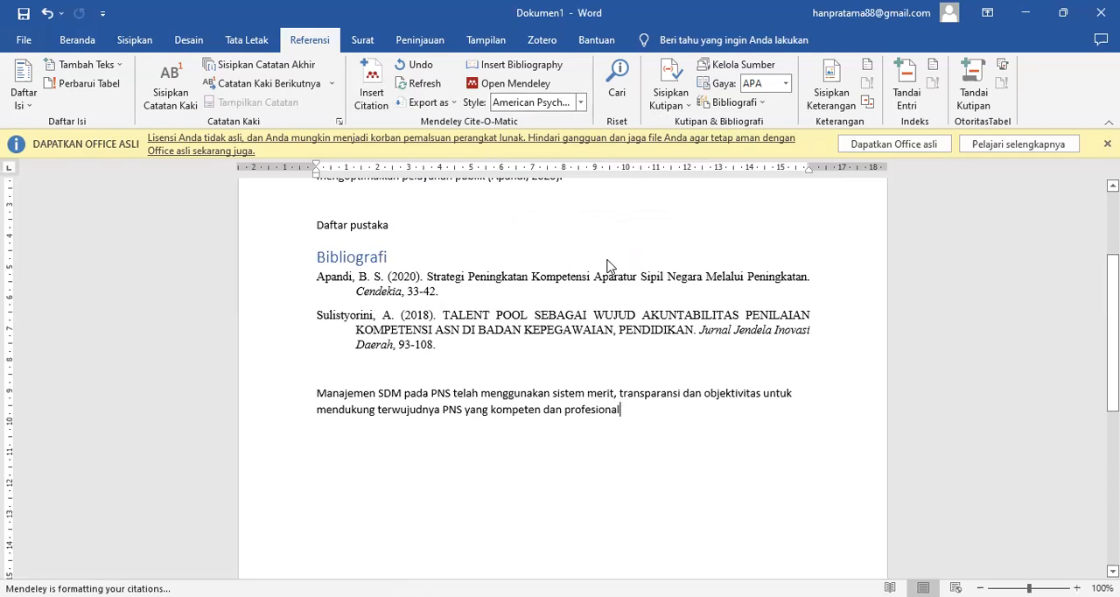
pyautogui.click(380, 92)
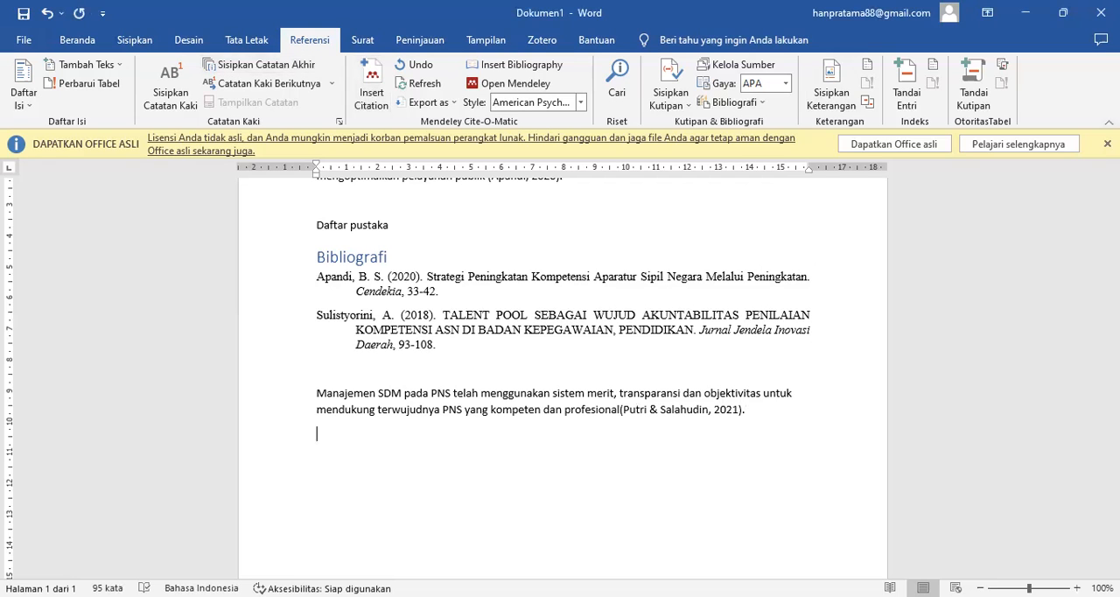
# - Copy the second paragraph's sentence without its citation and paste it below the newly cited sentence
pyautogui.scroll(2, 816, 180)
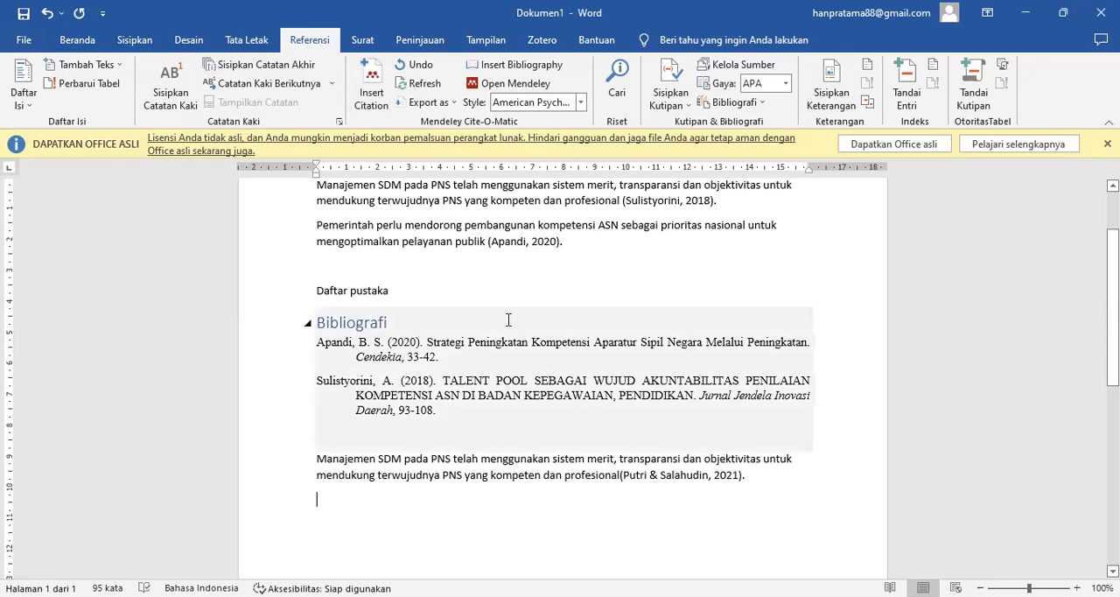
pyautogui.moveTo(315, 226); pyautogui.dragTo(467, 241)
pyautogui.hotkey('ctrl', 'c')
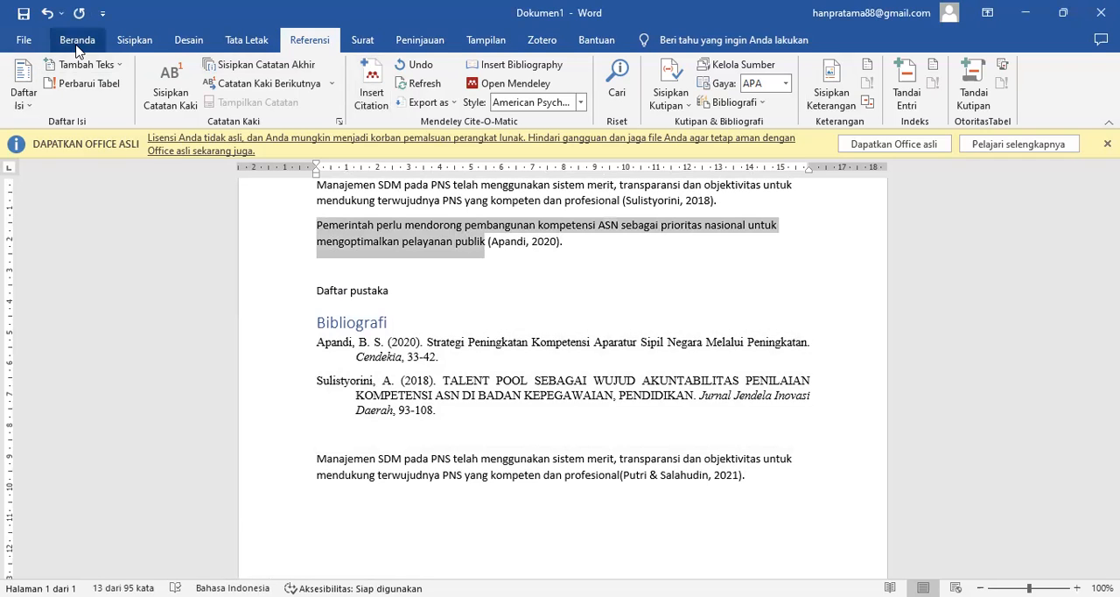
pyautogui.click(76, 44)
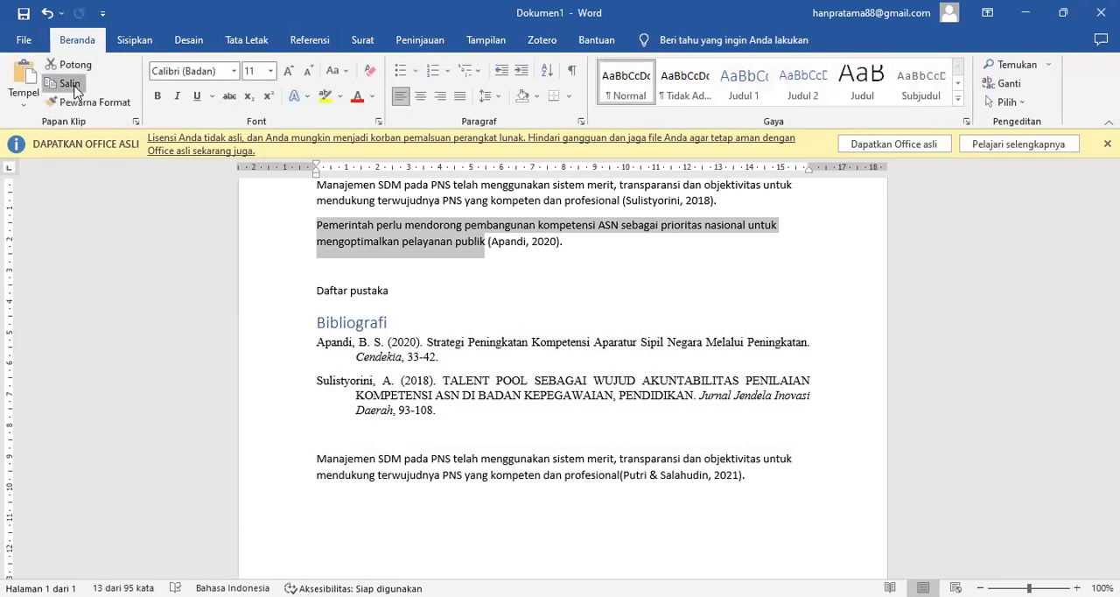
pyautogui.click(354, 489)
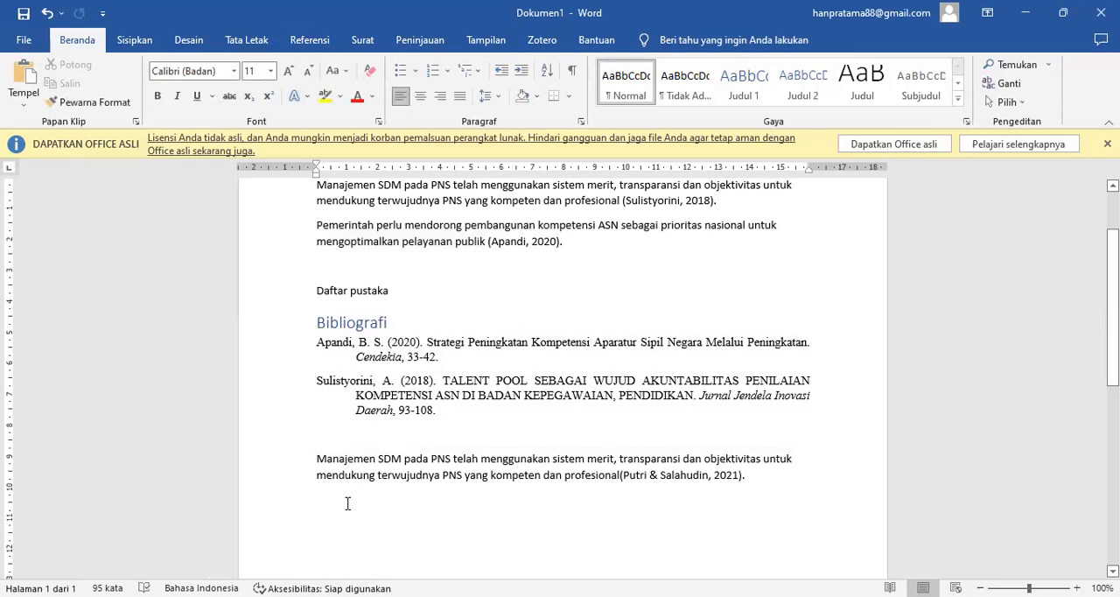
pyautogui.hotkey('ctrl', 'v')
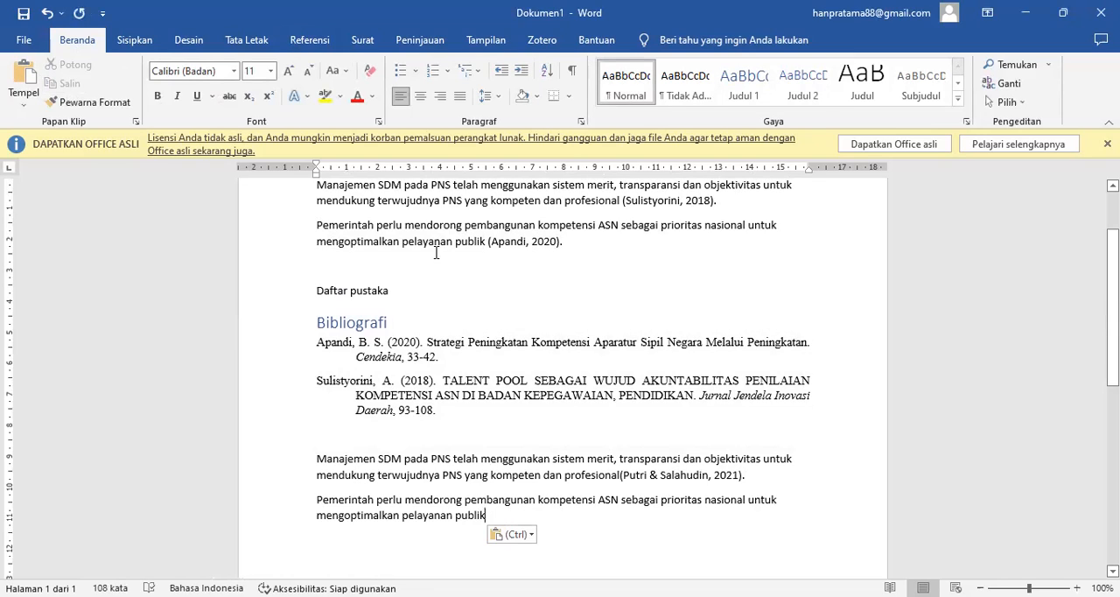
# - Cite "Hambatan Sistem Peradilan Elektronik di Pengadilan Agama Ambon Kelas IA" through Mendeley after the second pasted sentence, ending it with a period and new line
pyautogui.click(320, 42)
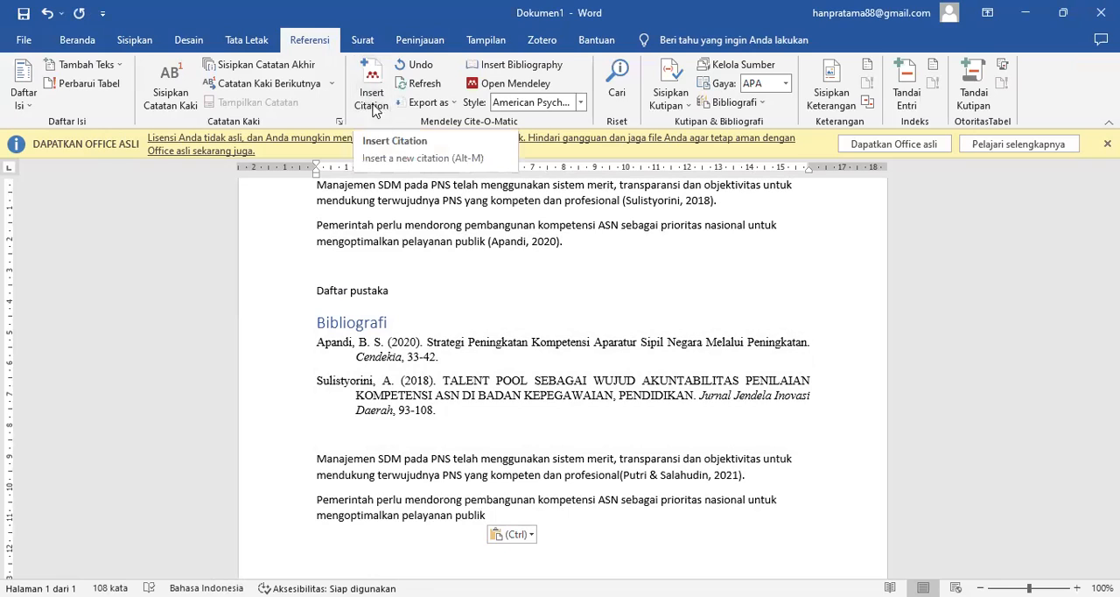
pyautogui.click(582, 104)
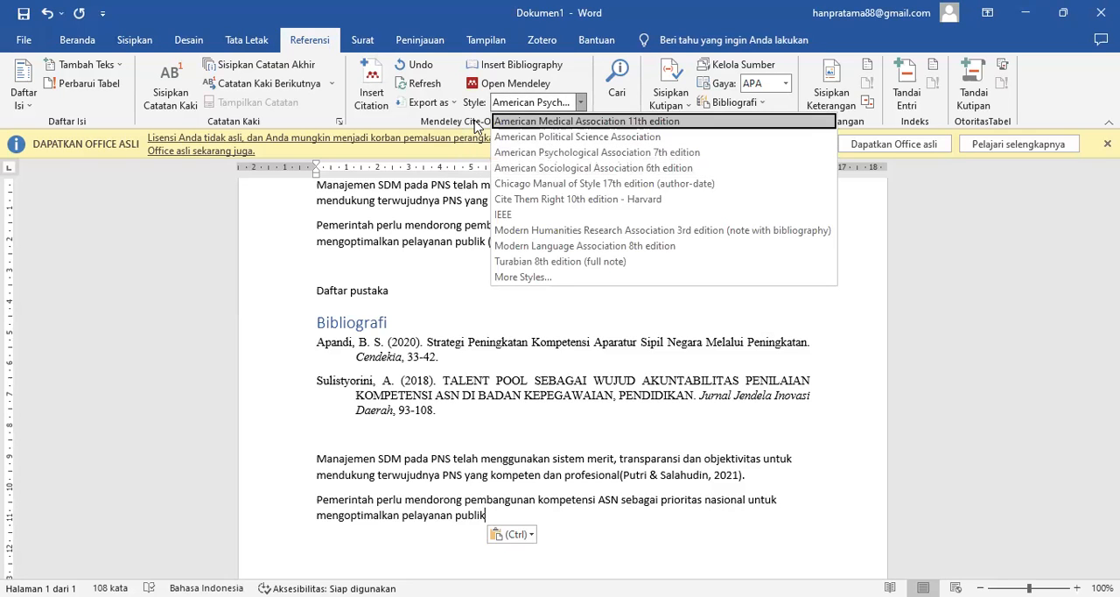
pyautogui.click(371, 98)
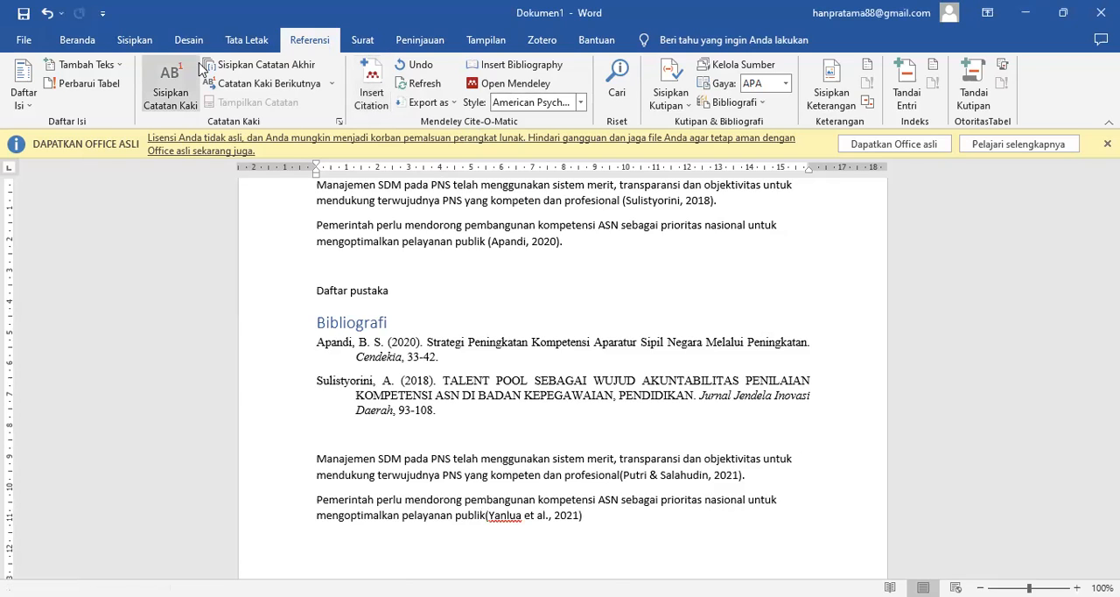
pyautogui.write('.')
pyautogui.press('Return')
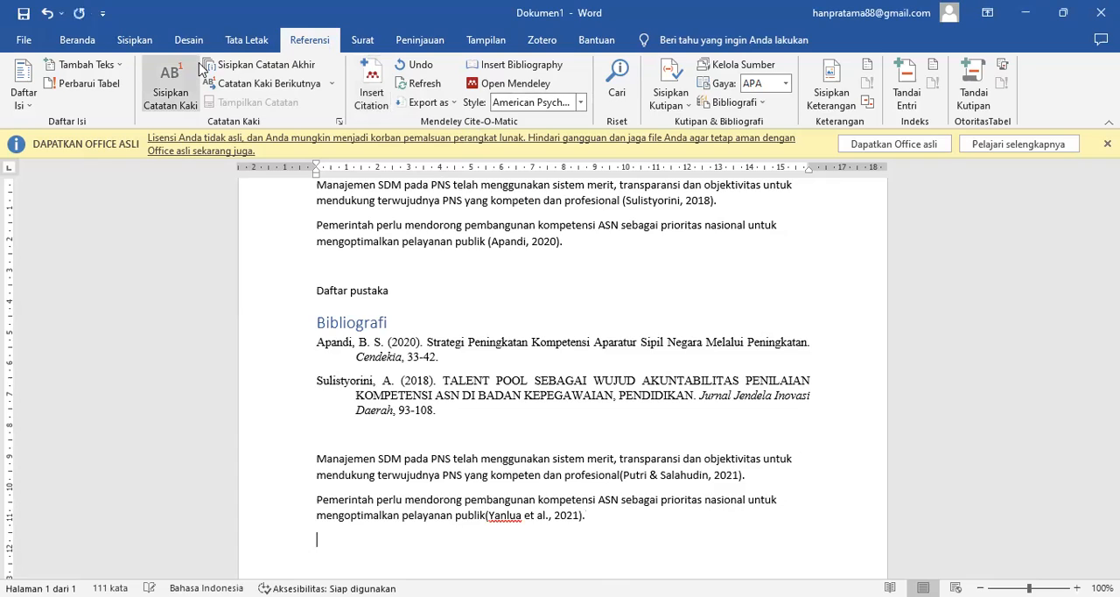
# - Add the line "Daftar pustaka" below the second pasted sentence and insert a Mendeley bibliography under it
pyautogui.write('datar')
pyautogui.hotkey('shift', 'Home')
pyautogui.write('Daftar pustaka')
pyautogui.press('Return')
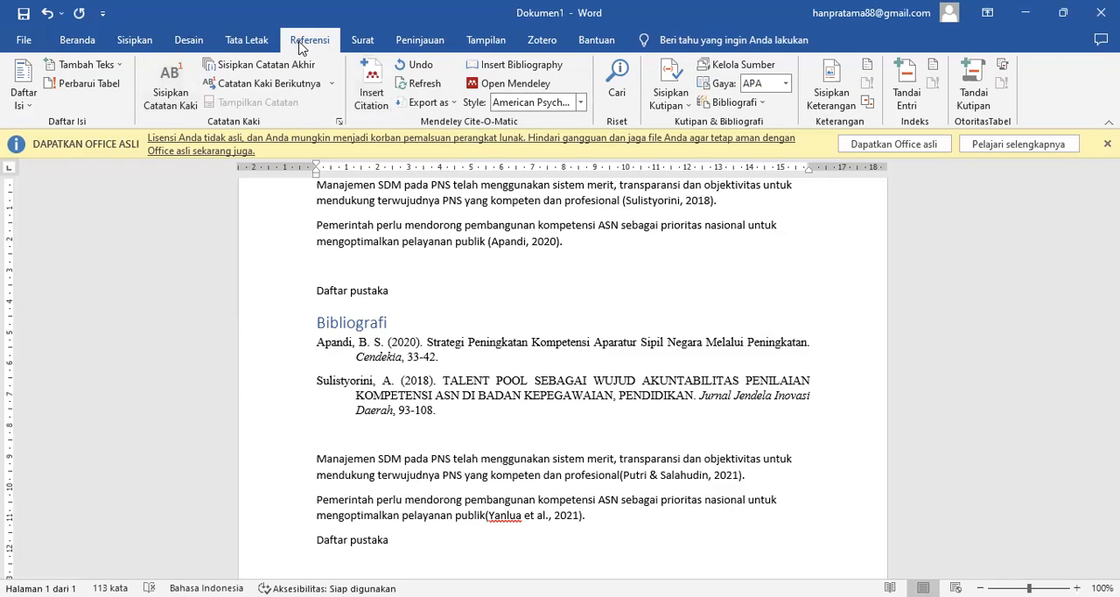
pyautogui.click(505, 66)
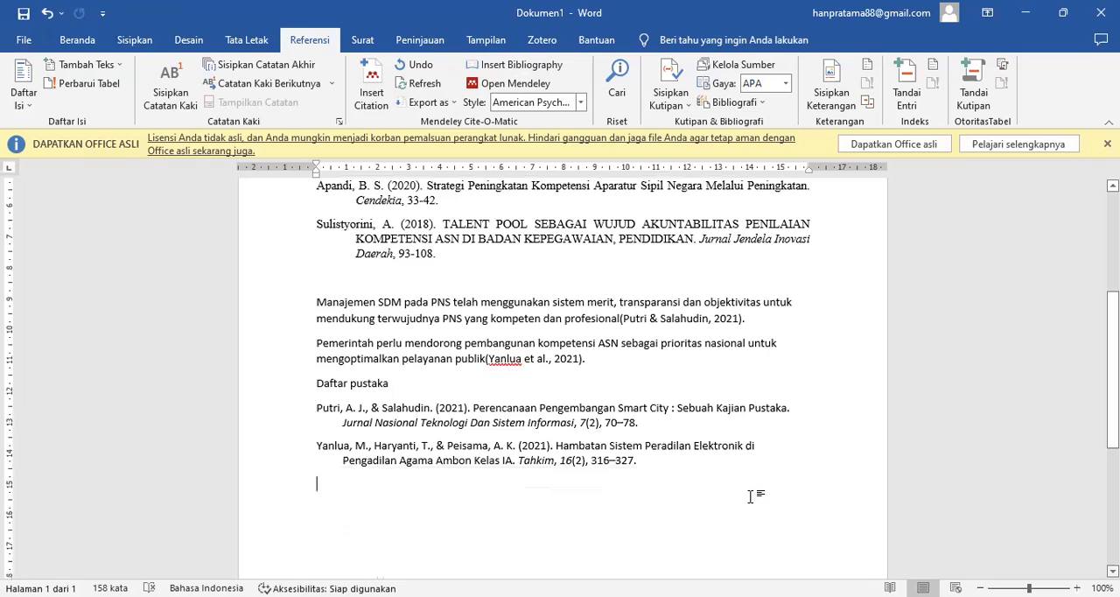
# - Inspect the Mendeley bibliography and its two in-text citations, and the built-in citations and bibliography above them
pyautogui.click(699, 459)
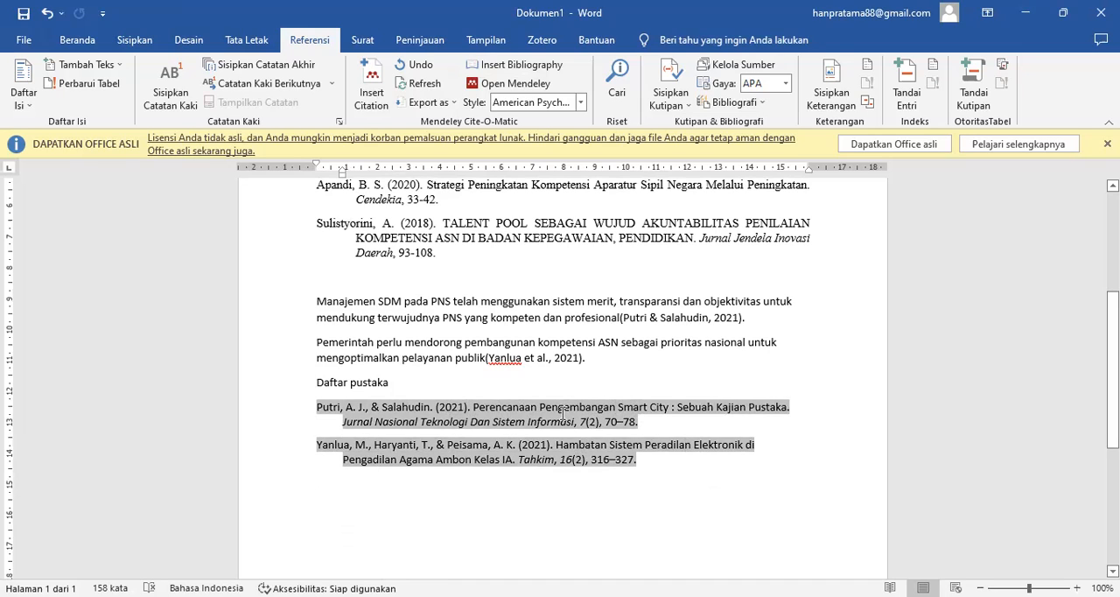
pyautogui.click(547, 354)
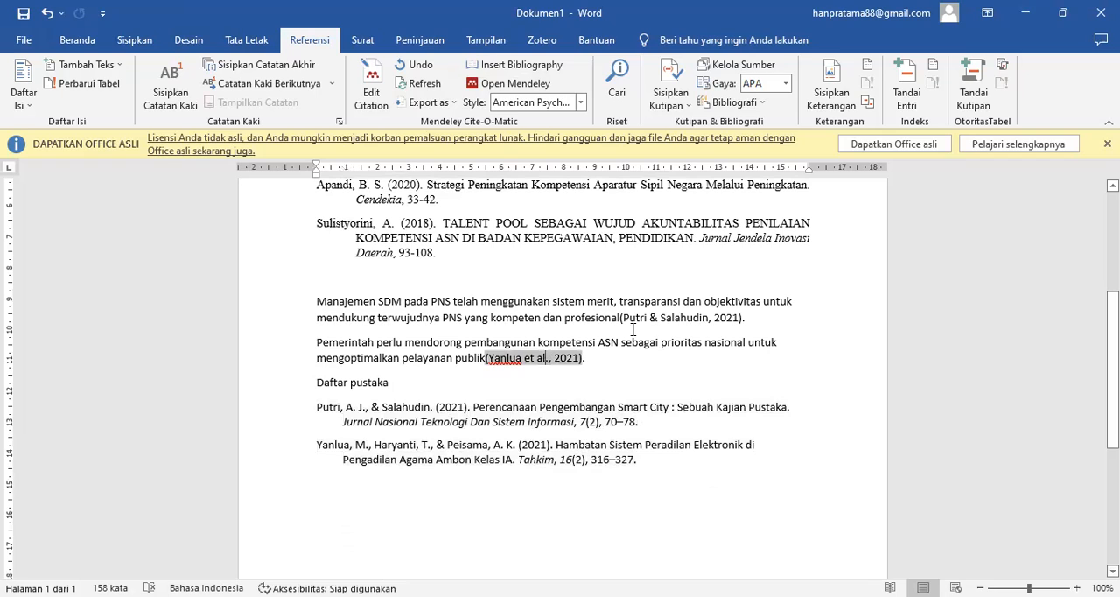
pyautogui.click(687, 317)
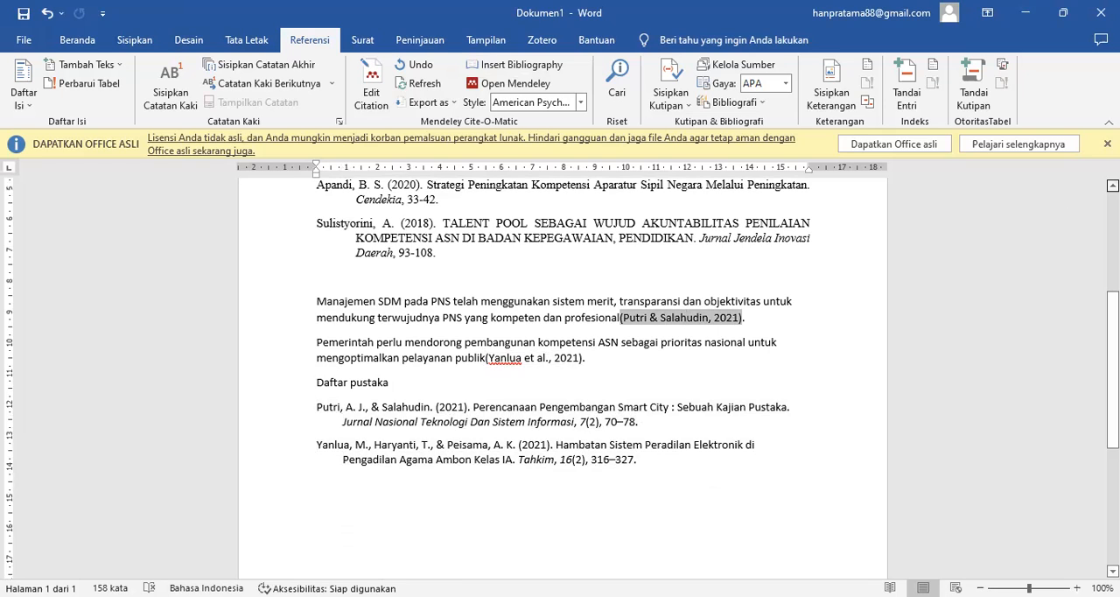
pyautogui.scroll(4, 559, 367)
pyautogui.scroll(1, 684, 254)
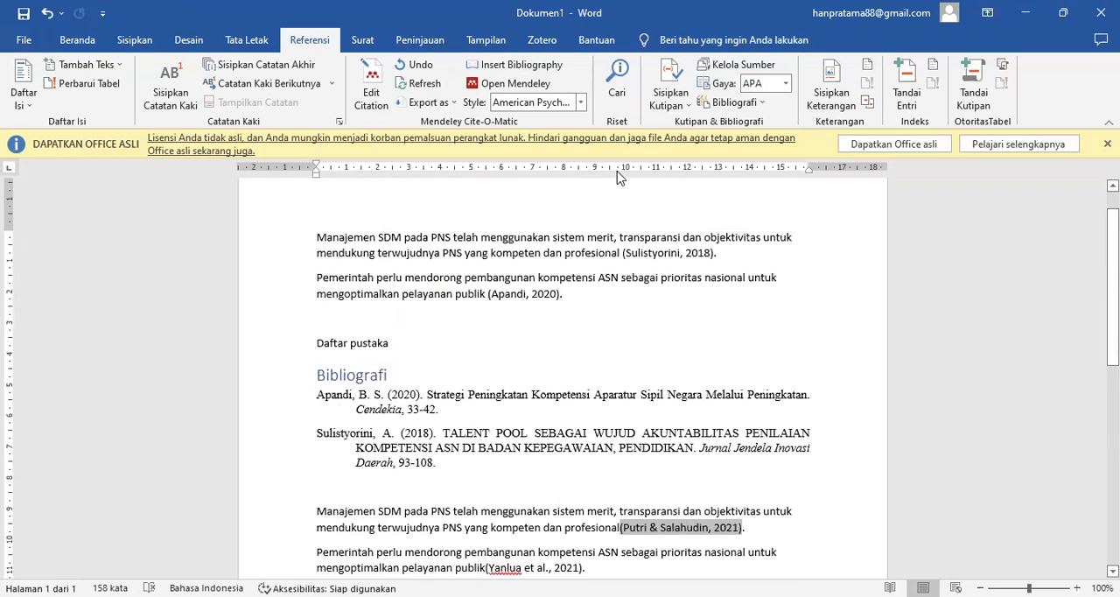
pyautogui.click(683, 254)
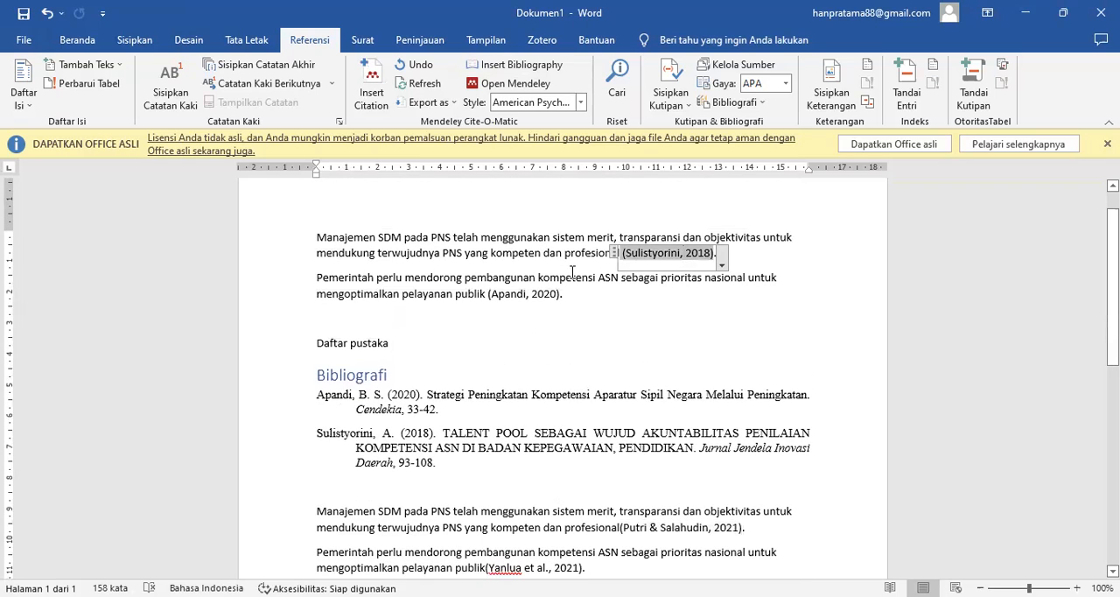
pyautogui.click(554, 298)
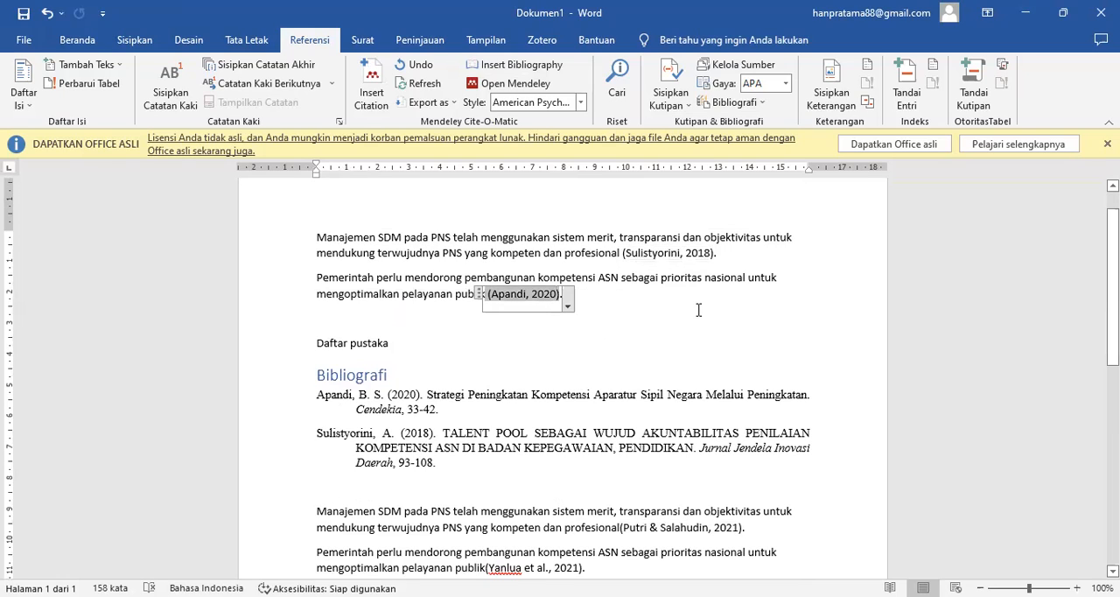
pyautogui.click(657, 253)
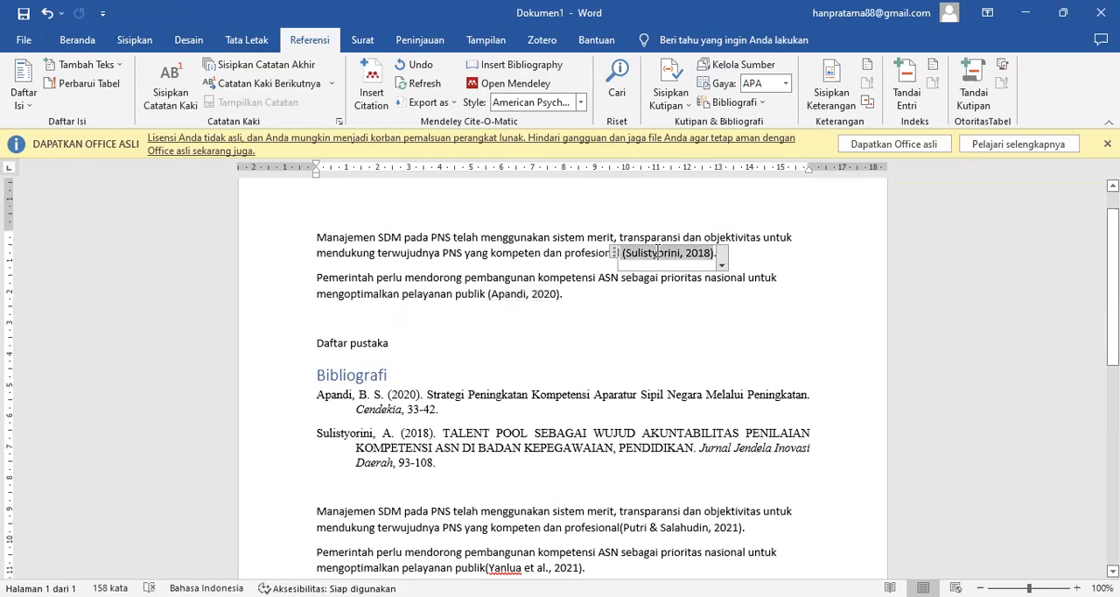
pyautogui.click(603, 400)
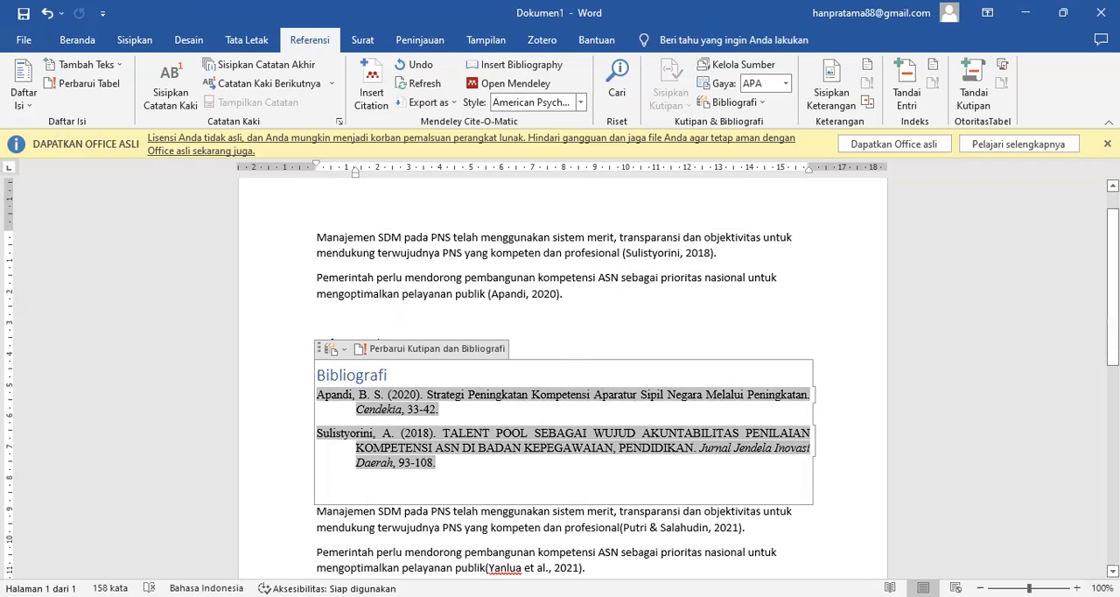
# - Review the whole page to compare the built-in reference section with the Mendeley-generated section below it
pyautogui.scroll(-8, 563, 376)
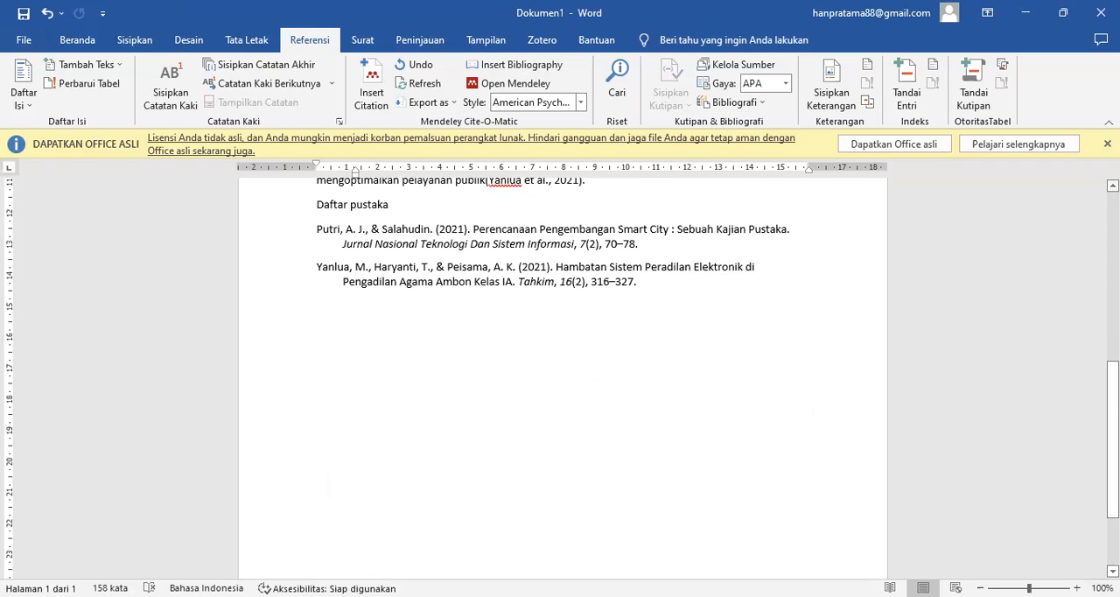
pyautogui.scroll(8, 562, 376)
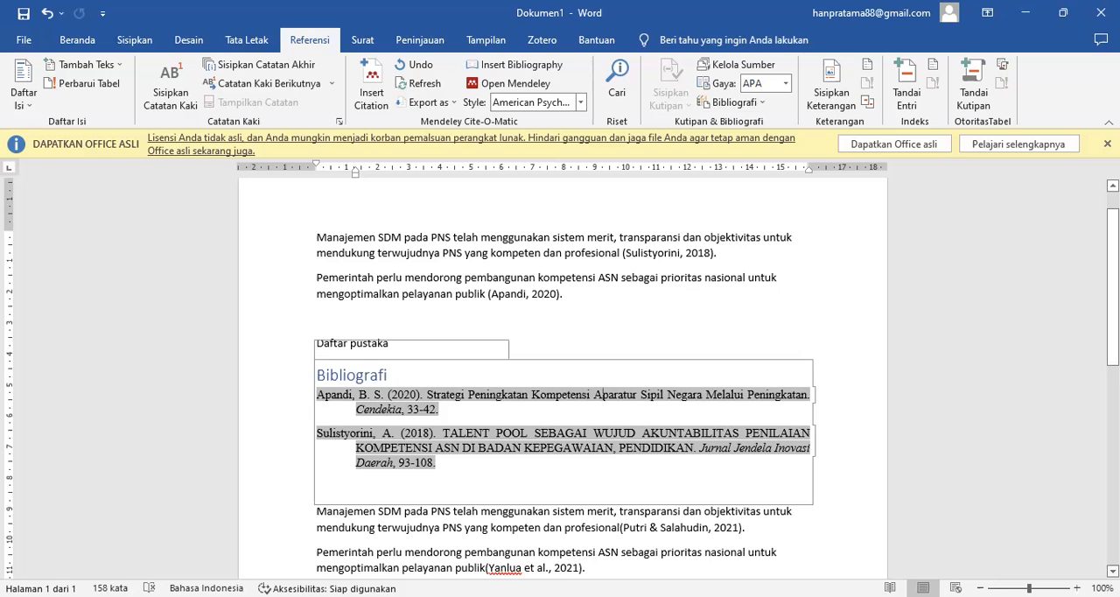
pyautogui.scroll(-2, 595, 328)
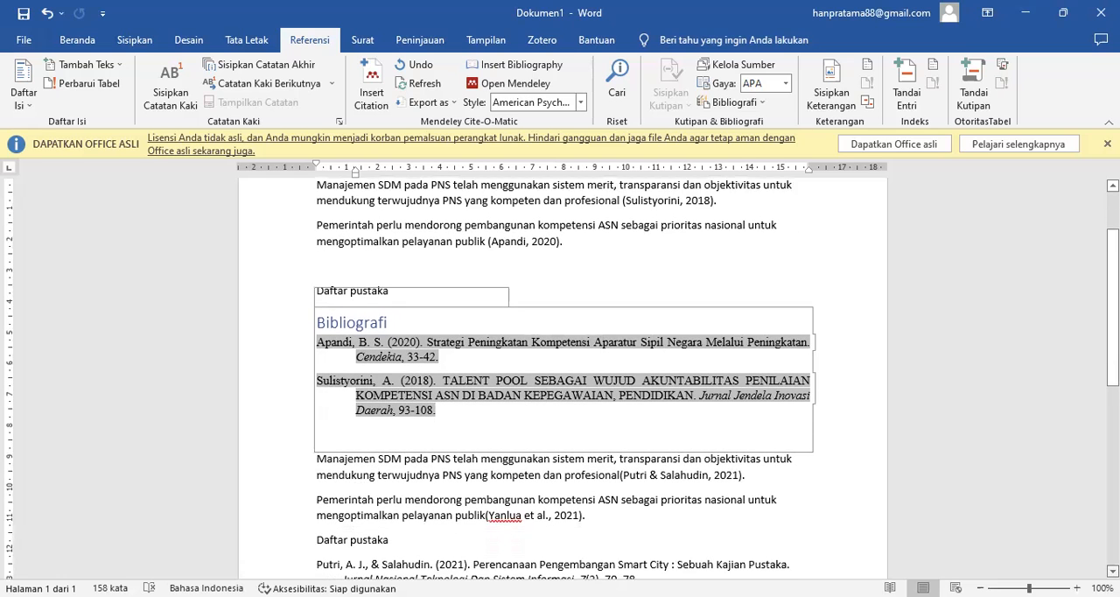
pyautogui.scroll(-1, 595, 329)
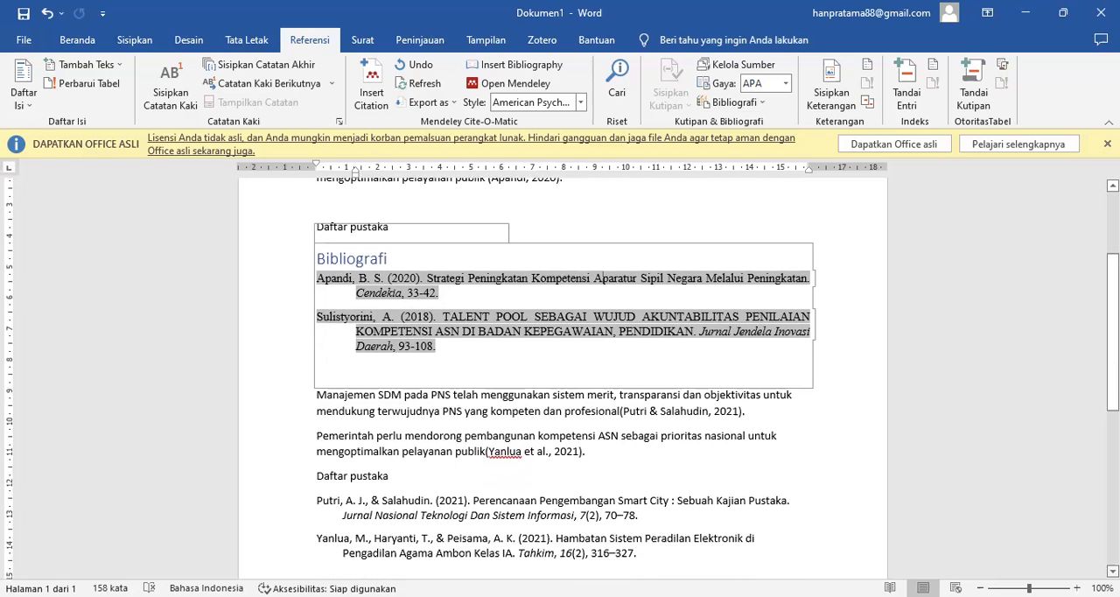
pyautogui.scroll(-1, 560, 376)
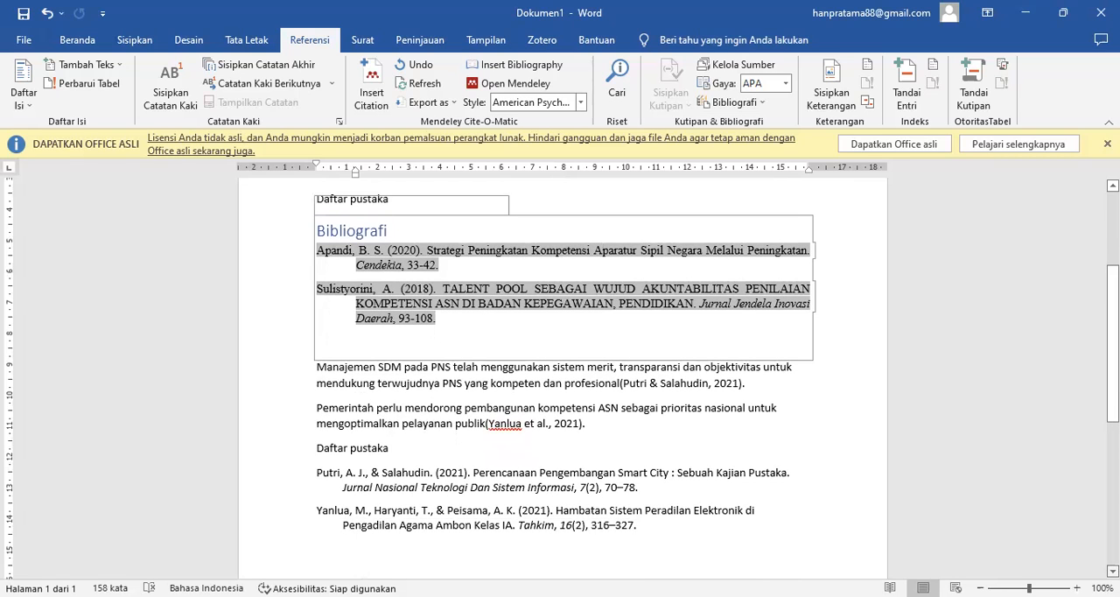
pyautogui.scroll(-1, 596, 237)
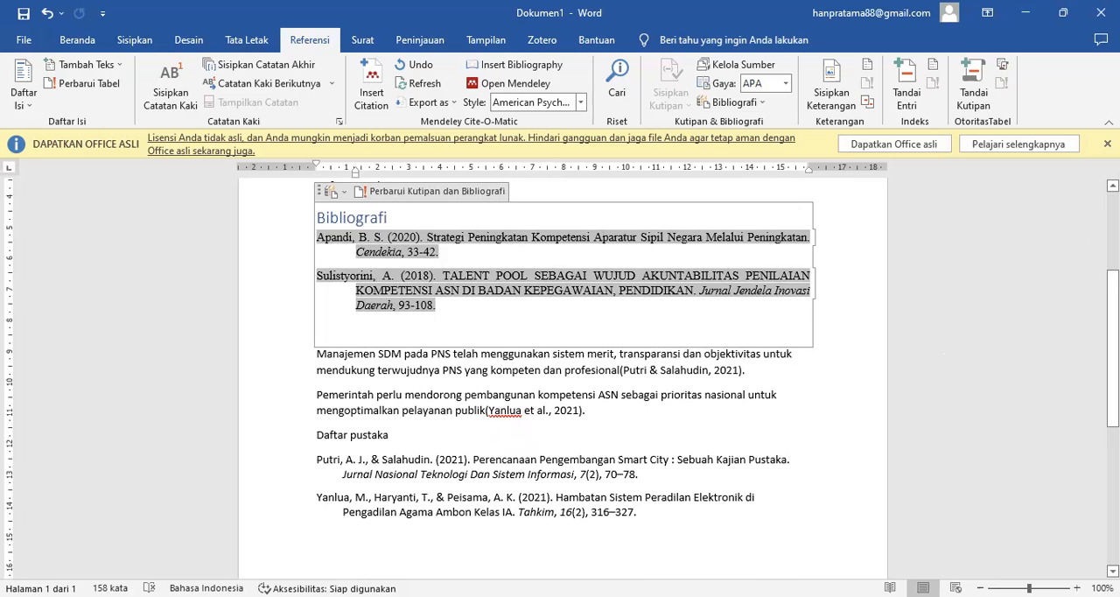
pyautogui.scroll(4, 560, 376)
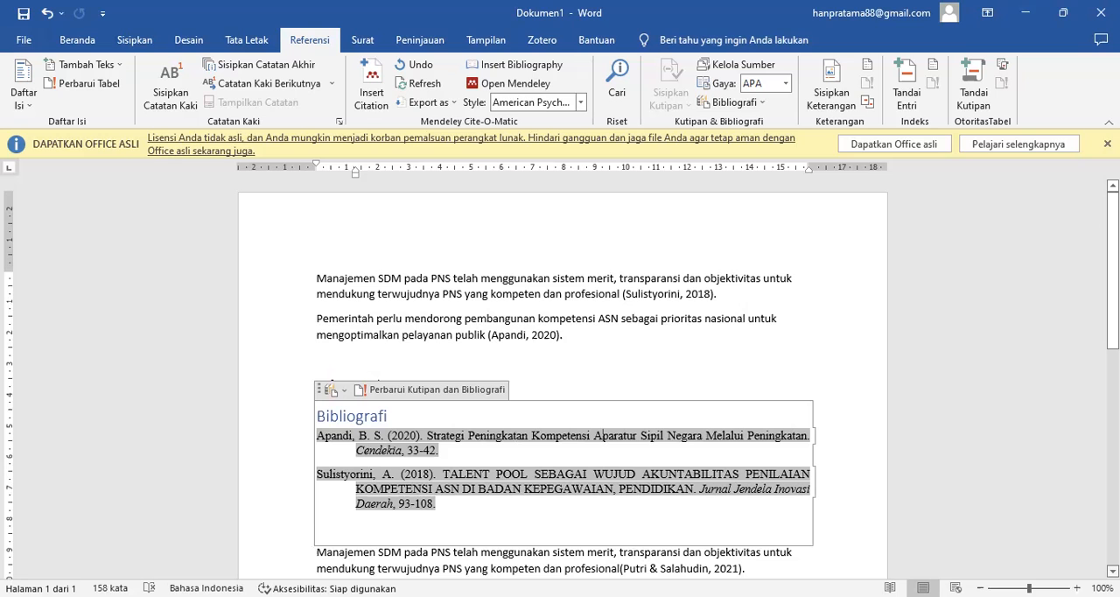
pyautogui.scroll(-2, 560, 376)
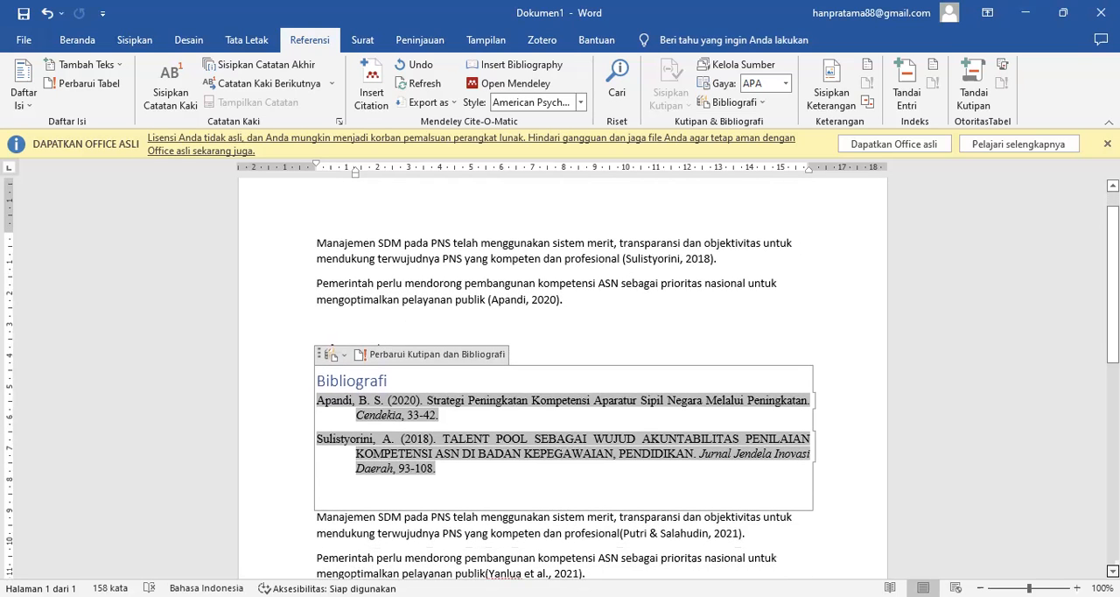
pyautogui.scroll(-2, 560, 376)
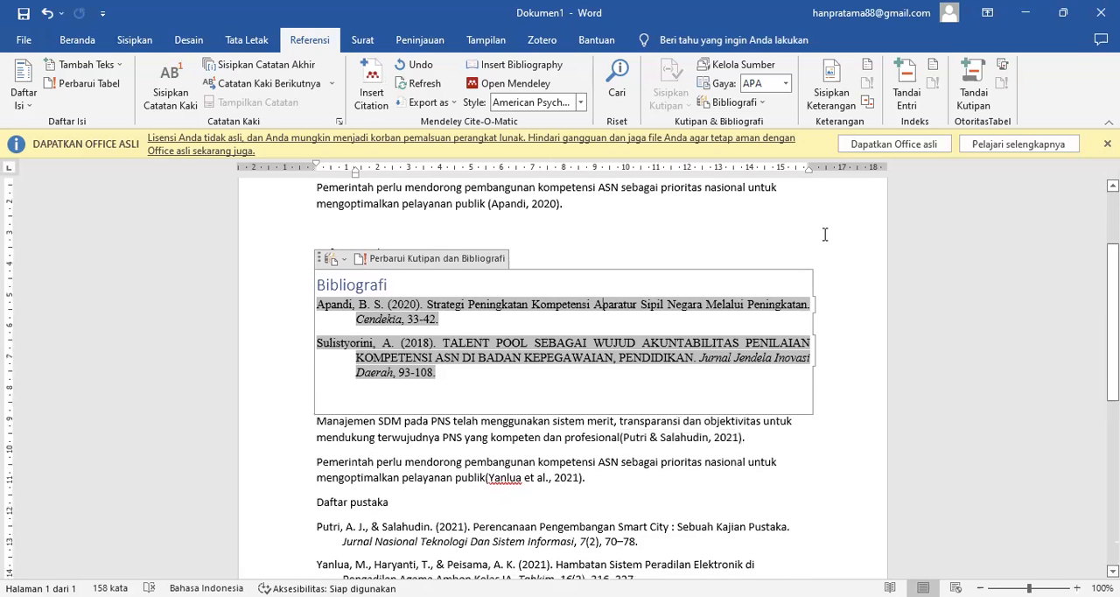